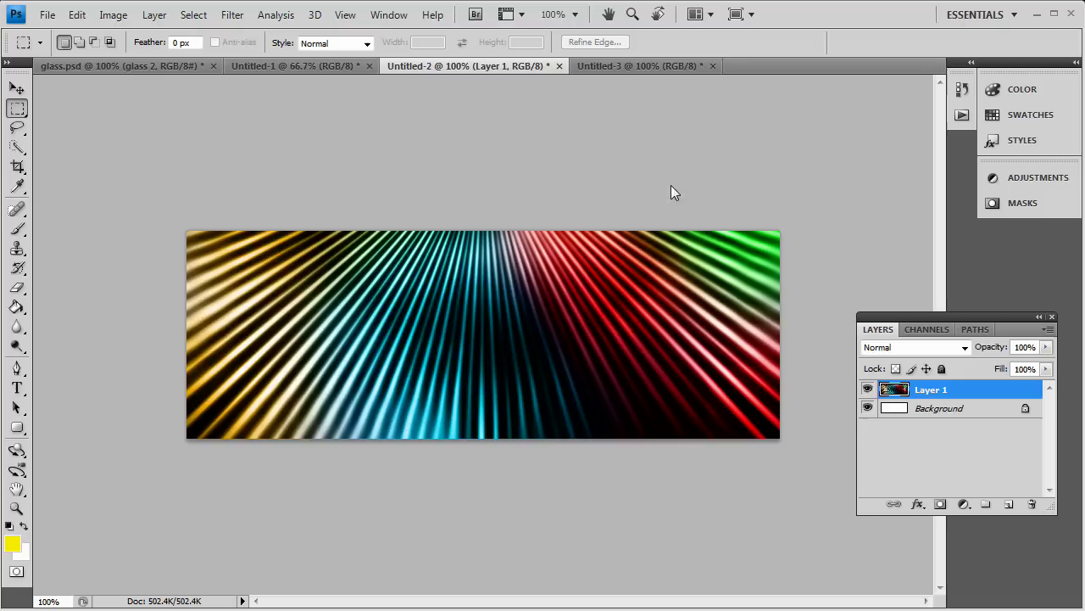
Switch to the blank Untitled-3 canvas and zoom out to 66.7%
{"action": "left_click", "coordinate": [657, 67]}
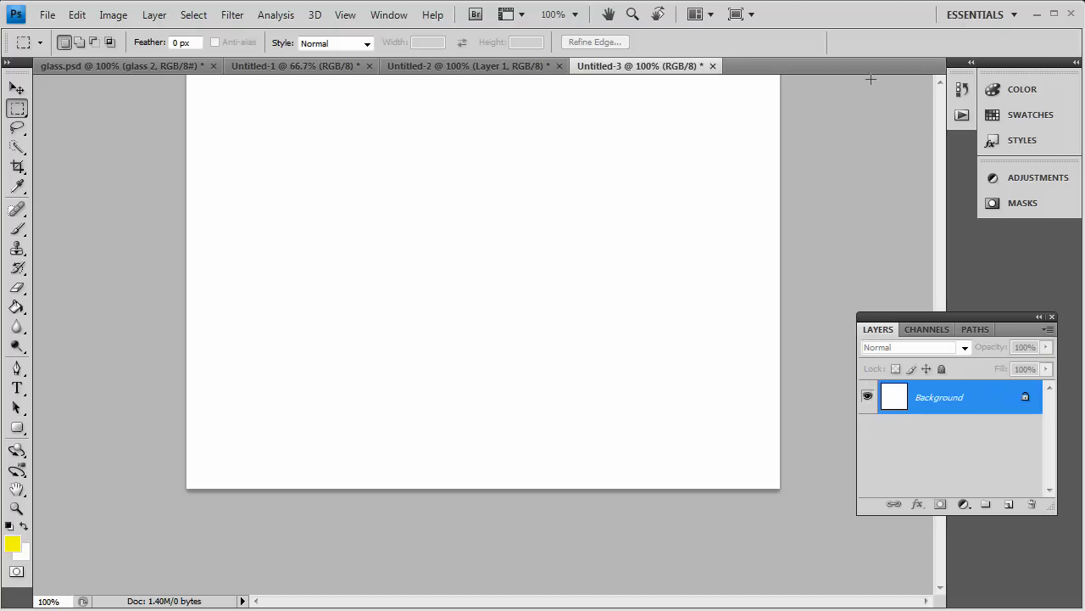
{"action": "scroll", "coordinate": [410, 322], "scroll_direction": "up", "scroll_amount": 3}
{"action": "scroll", "coordinate": [409, 334], "scroll_direction": "up", "scroll_amount": 6}
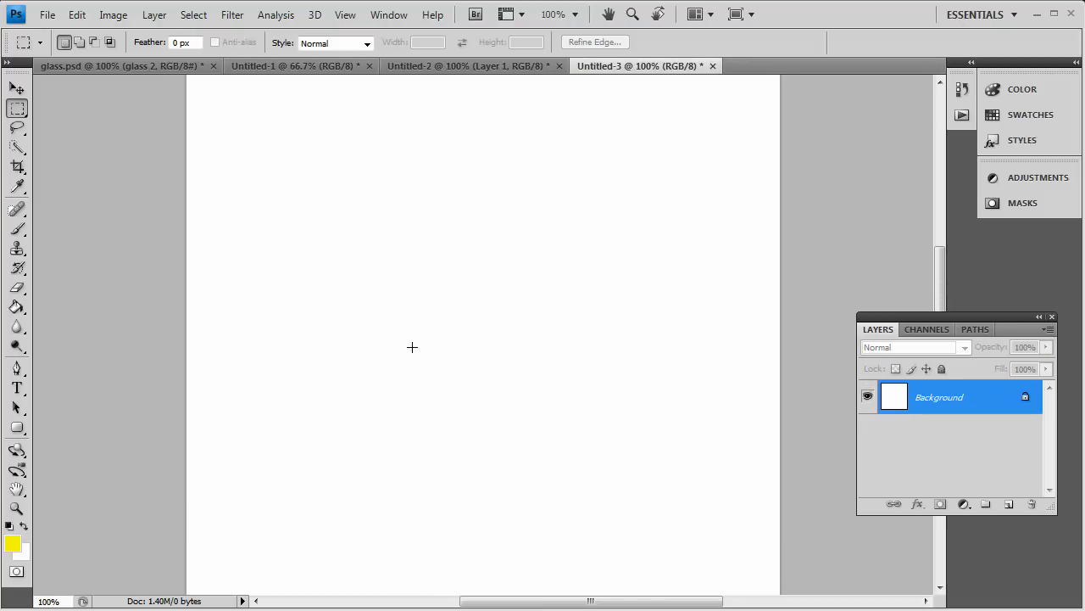
{"action": "scroll", "coordinate": [294, 368], "scroll_direction": "down", "scroll_amount": 2}
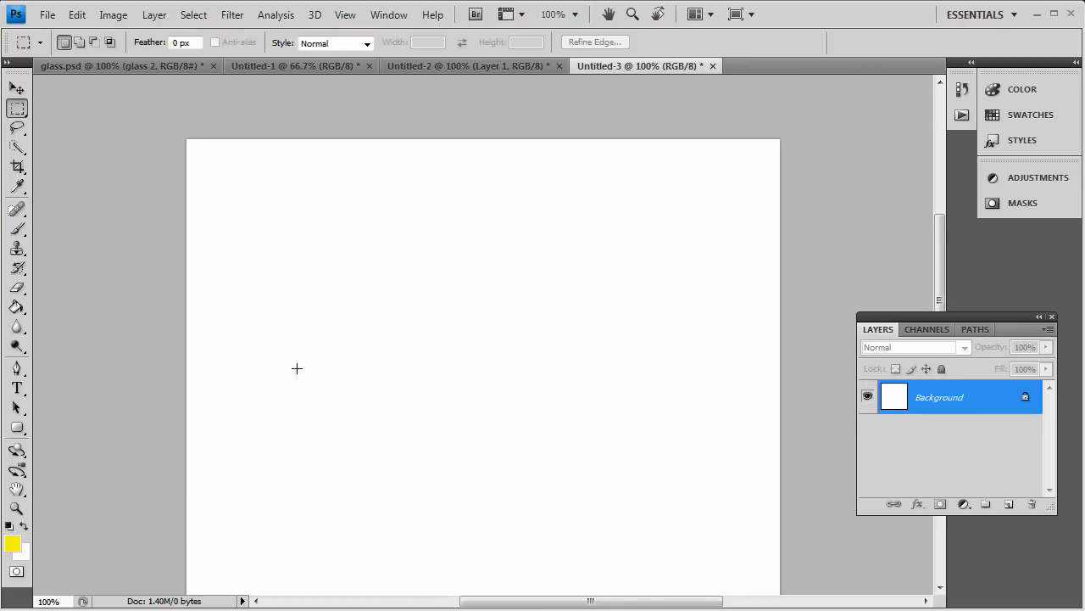
{"action": "left_click", "coordinate": [16, 508]}
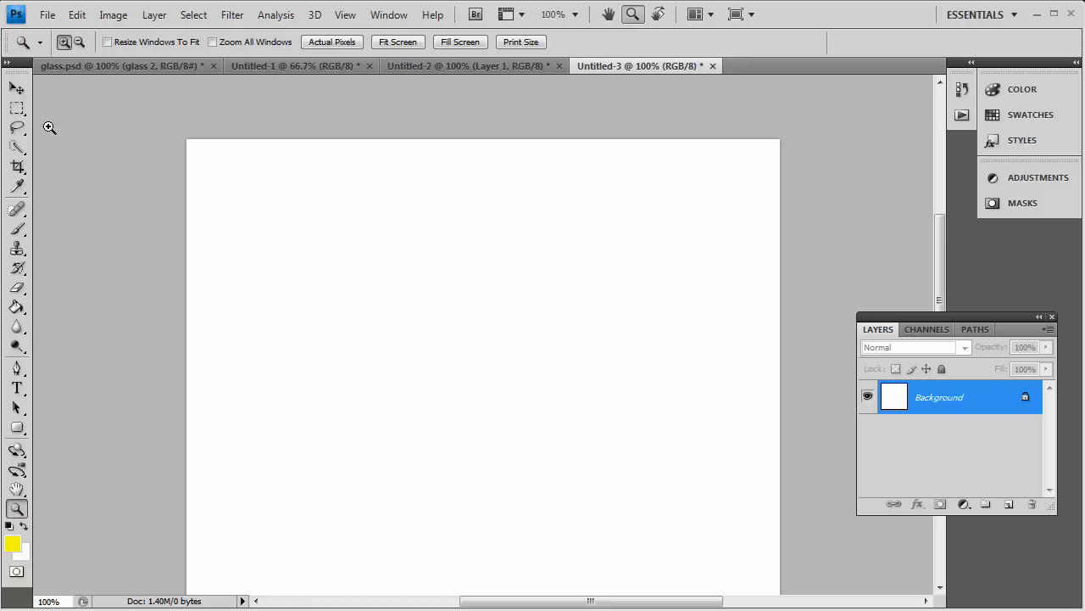
{"action": "left_click", "coordinate": [80, 41]}
{"action": "left_click", "coordinate": [373, 285]}
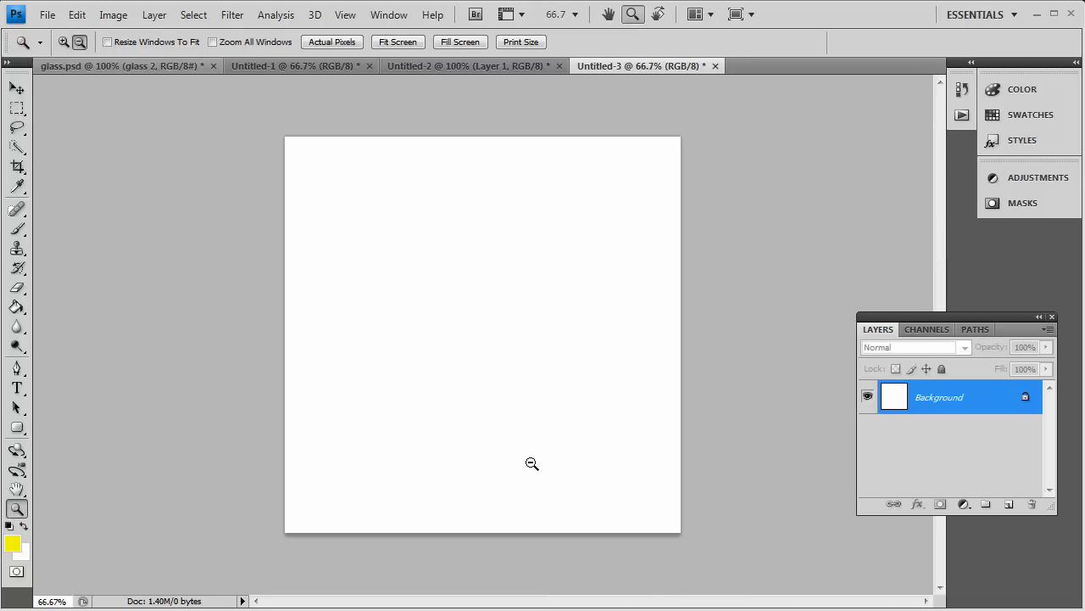
Try Render Clouds, undo it, and reset colours to black and white with D
{"action": "left_click", "coordinate": [232, 14]}
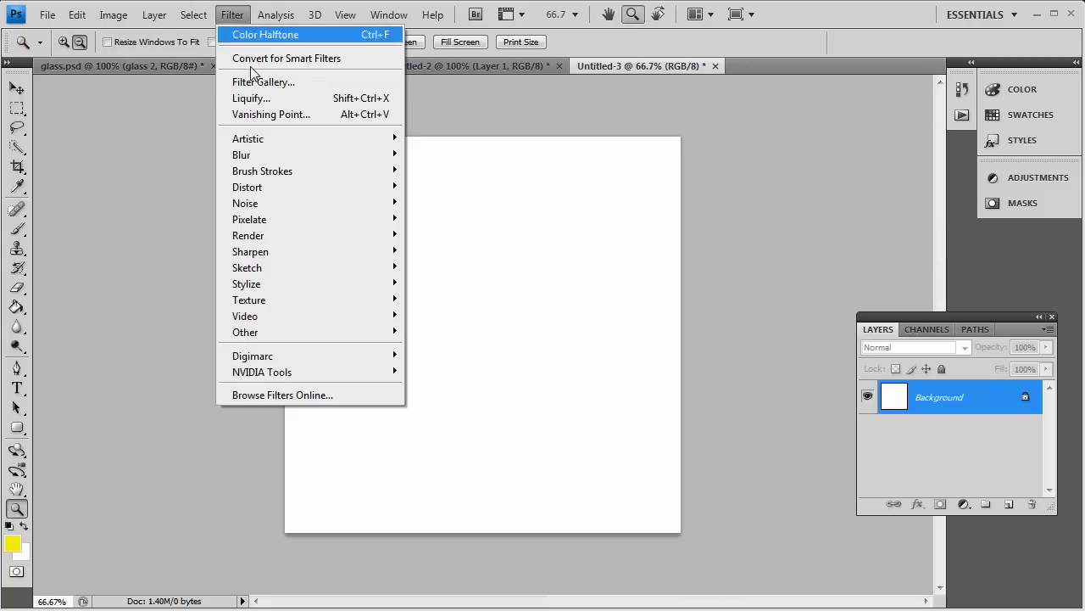
{"action": "mouse_move", "coordinate": [300, 242]}
{"action": "left_click", "coordinate": [497, 239]}
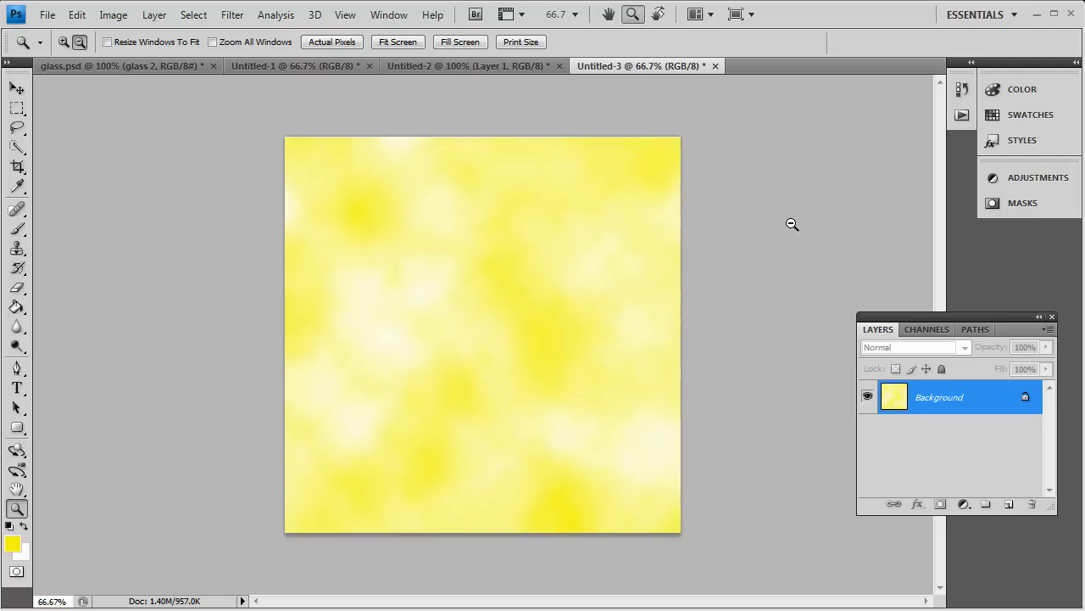
{"action": "key", "text": "ctrl+z"}
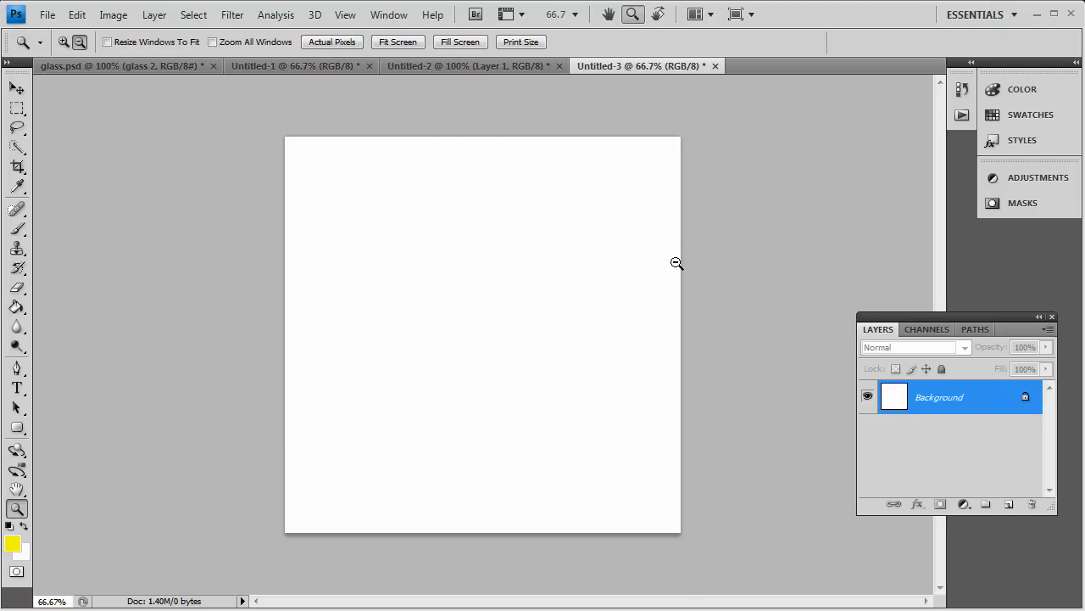
{"action": "key", "text": "d"}
Render Clouds, then apply Difference Clouds twice for a dark veined marble texture
{"action": "left_click", "coordinate": [232, 15]}
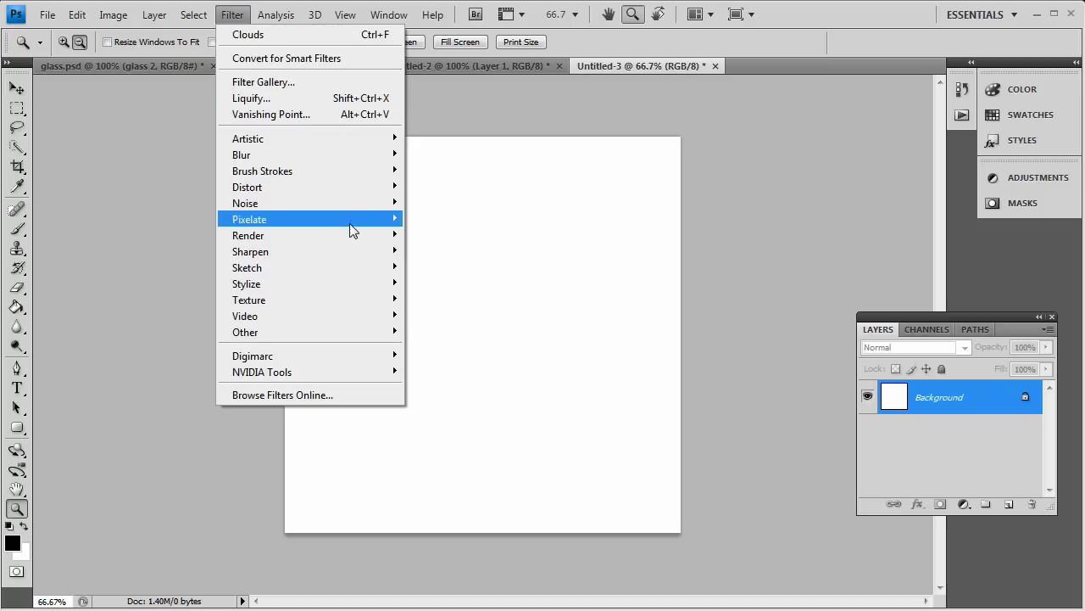
{"action": "mouse_move", "coordinate": [358, 238]}
{"action": "left_click", "coordinate": [468, 239]}
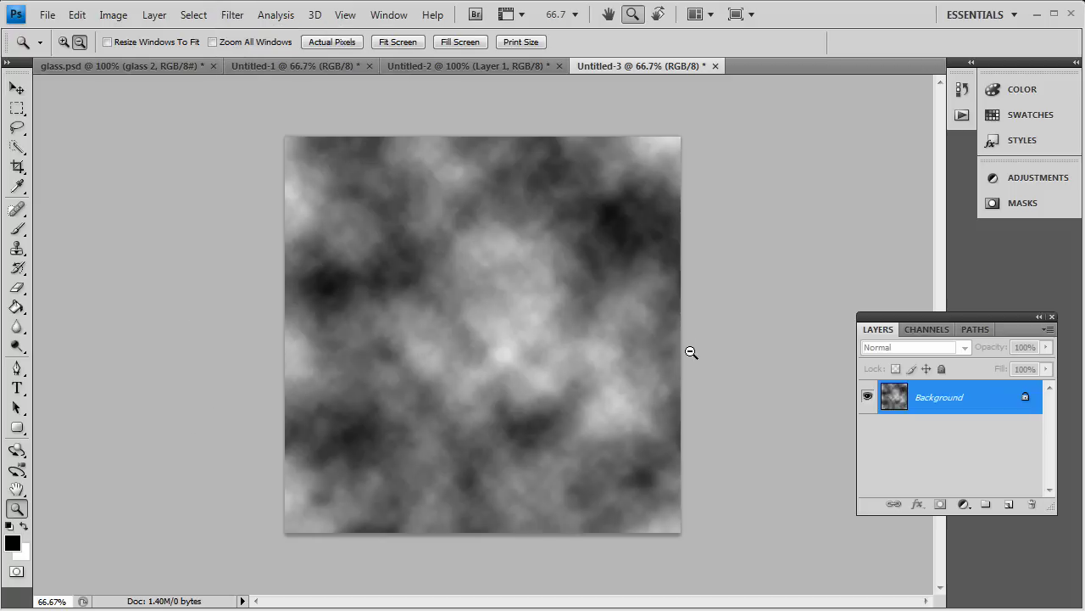
{"action": "left_click", "coordinate": [241, 19]}
{"action": "mouse_move", "coordinate": [300, 237]}
{"action": "left_click", "coordinate": [487, 249]}
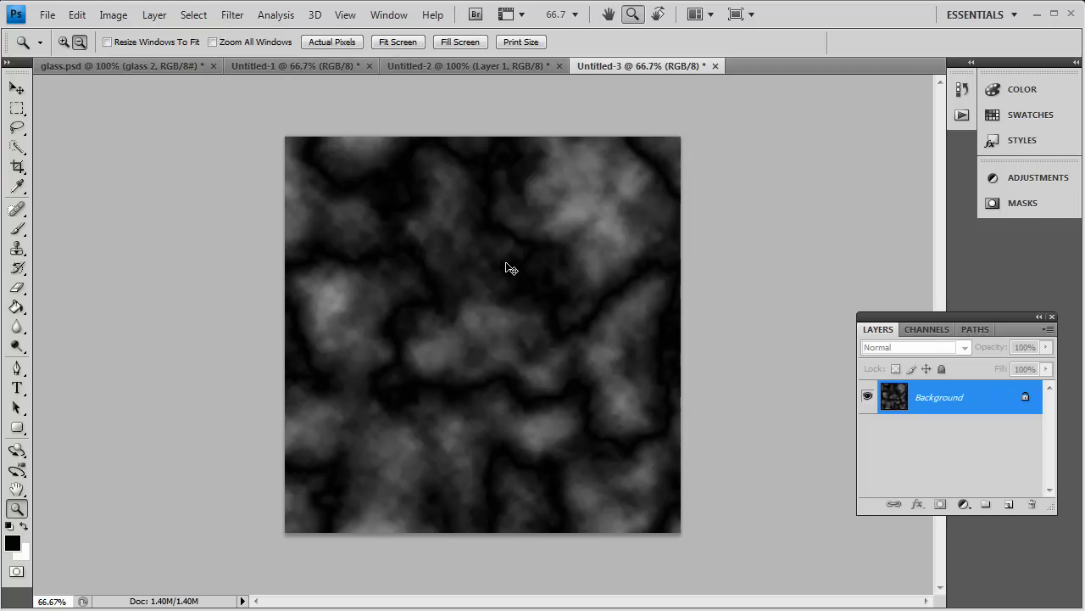
{"action": "key", "text": "ctrl+f"}
{"action": "key", "text": "ctrl+f"}
{"action": "key", "text": "ctrl+f"}
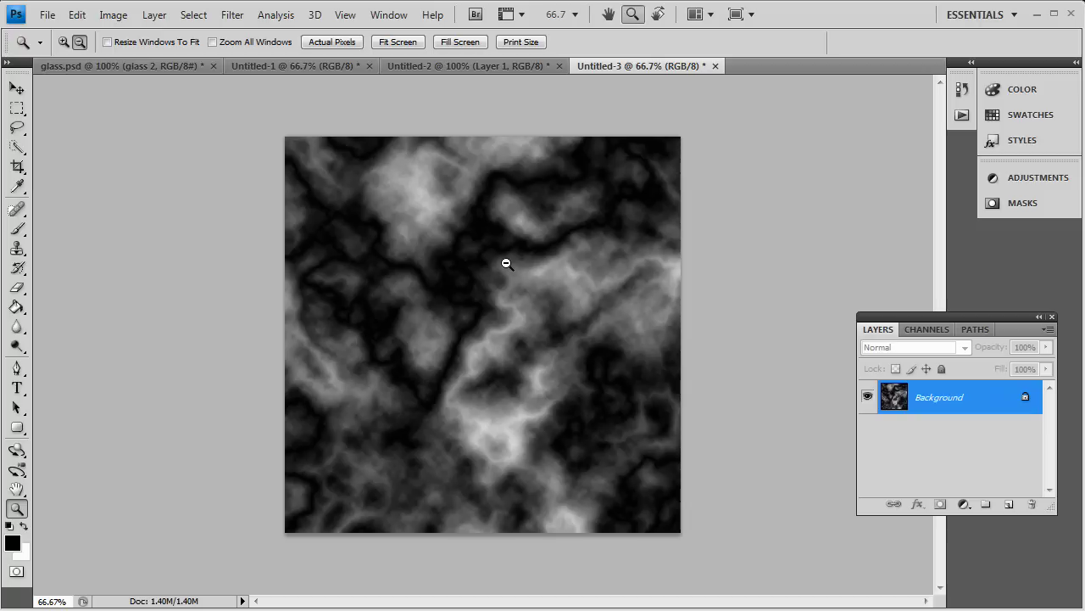
Apply Color Halftone with Max. Radius 4 and all four channel angles at 90
{"action": "left_click", "coordinate": [234, 16]}
{"action": "mouse_move", "coordinate": [333, 222]}
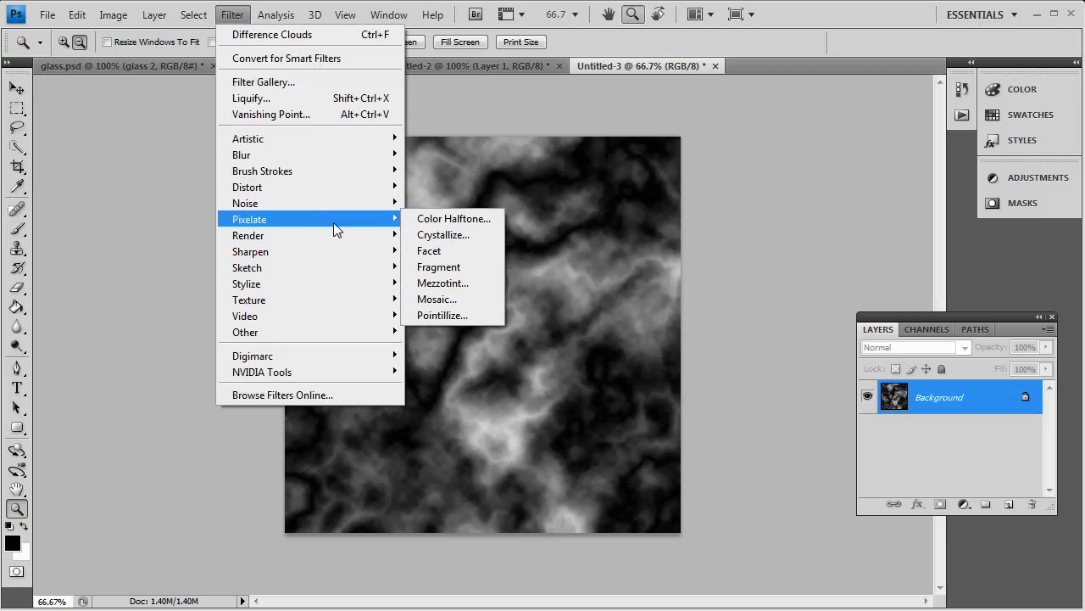
{"action": "left_click", "coordinate": [439, 215]}
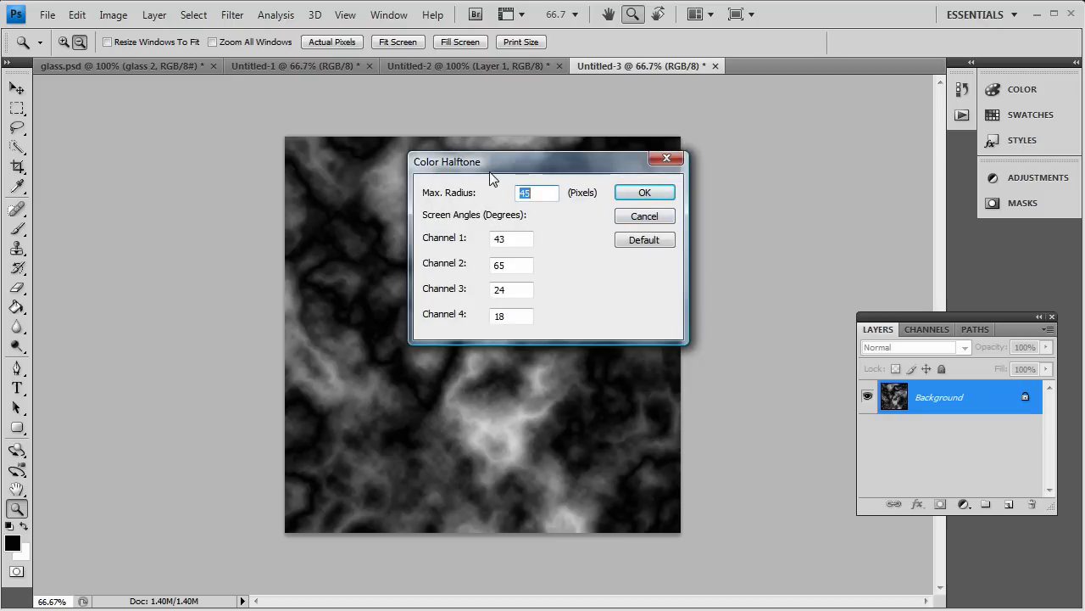
{"action": "type", "text": "4"}
{"action": "key", "text": "Tab"}
{"action": "type", "text": "90"}
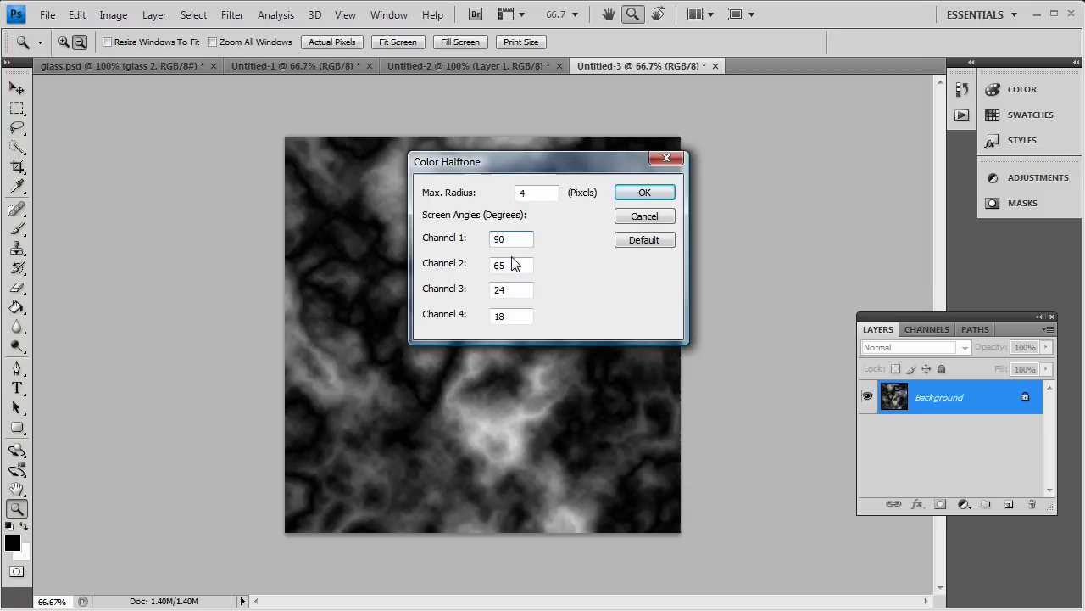
{"action": "key", "text": "Tab"}
{"action": "type", "text": "90"}
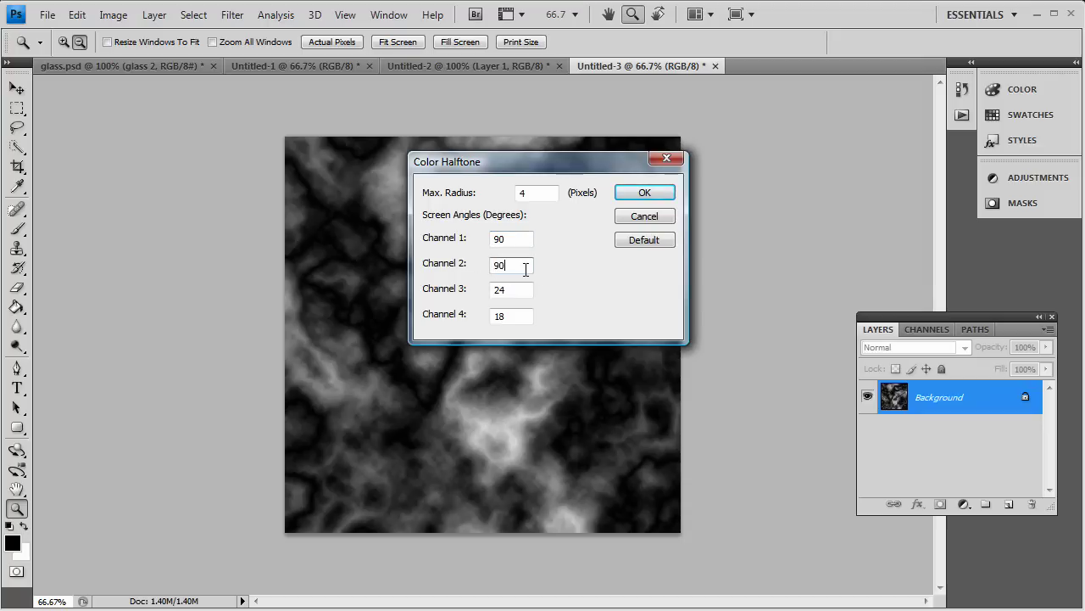
{"action": "key", "text": "Tab"}
{"action": "type", "text": "90"}
{"action": "key", "text": "Tab"}
{"action": "left_click_drag", "start_coordinate": [546, 170], "coordinate": [599, 234]}
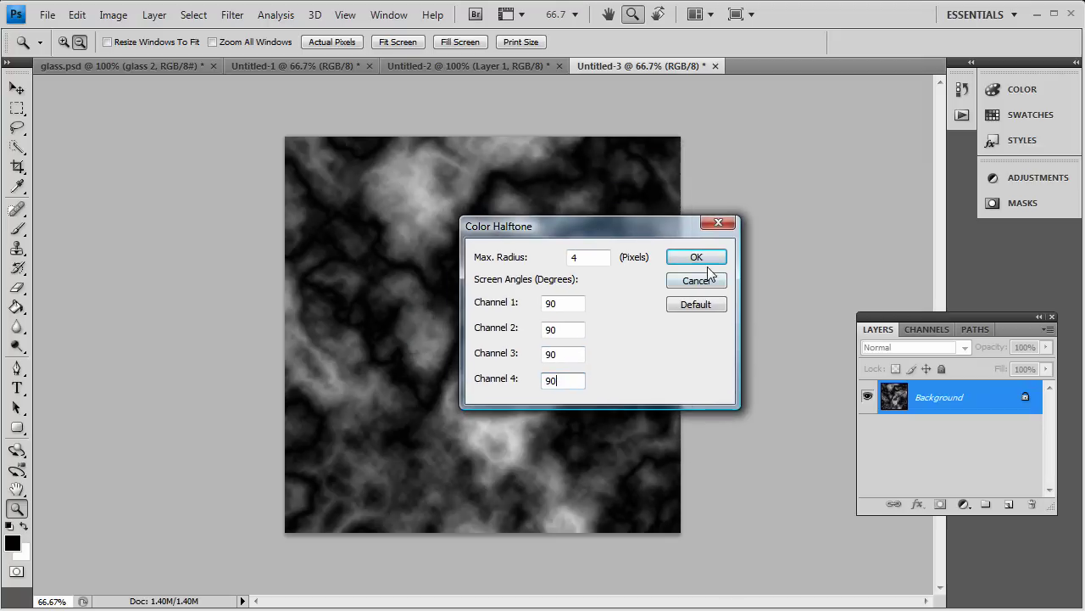
{"action": "left_click", "coordinate": [697, 257]}
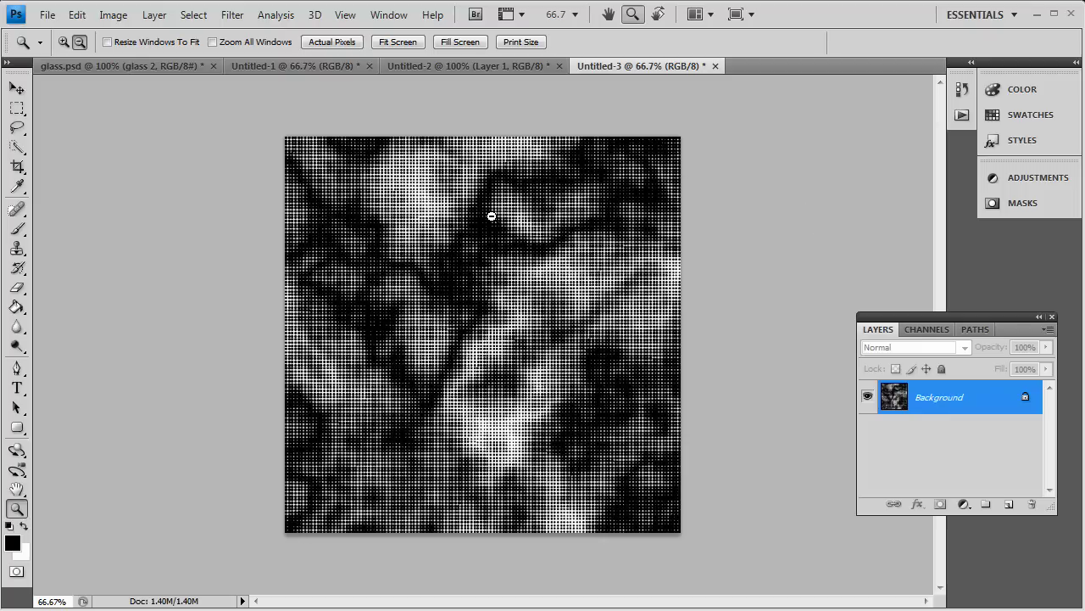
Apply Polar Coordinates set to Rectangular to Polar on the halftone grid
{"action": "left_click", "coordinate": [232, 14]}
{"action": "mouse_move", "coordinate": [276, 189]}
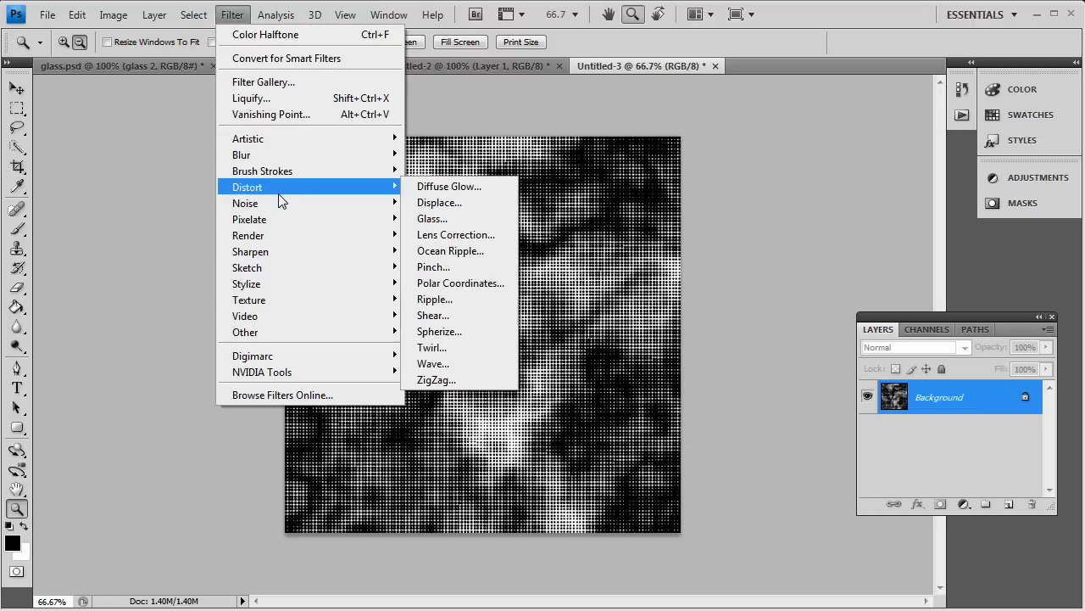
{"action": "left_click", "coordinate": [492, 283]}
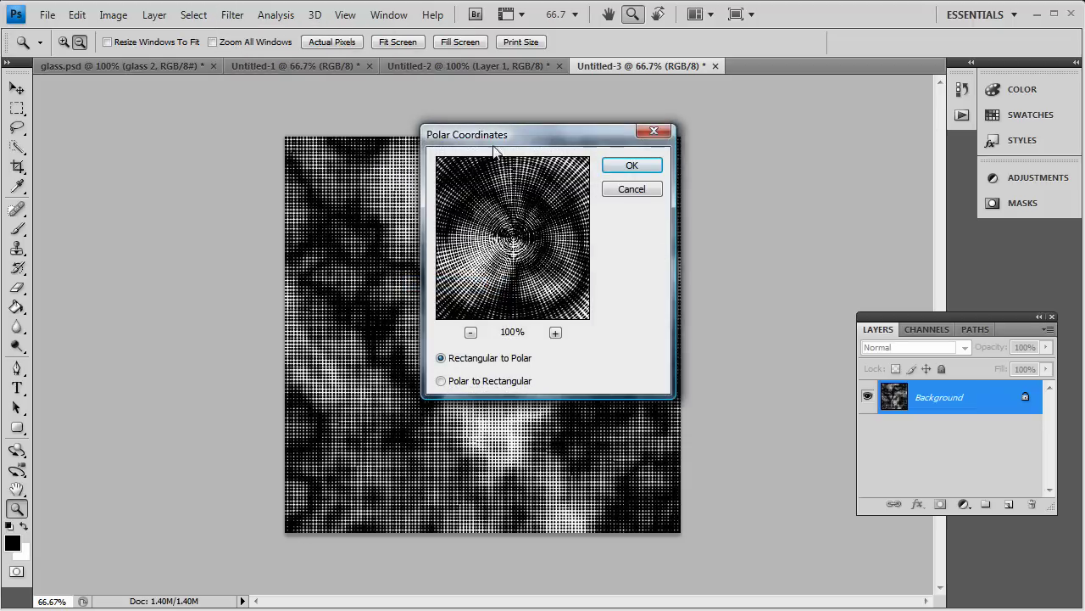
{"action": "left_click_drag", "start_coordinate": [501, 151], "coordinate": [656, 247]}
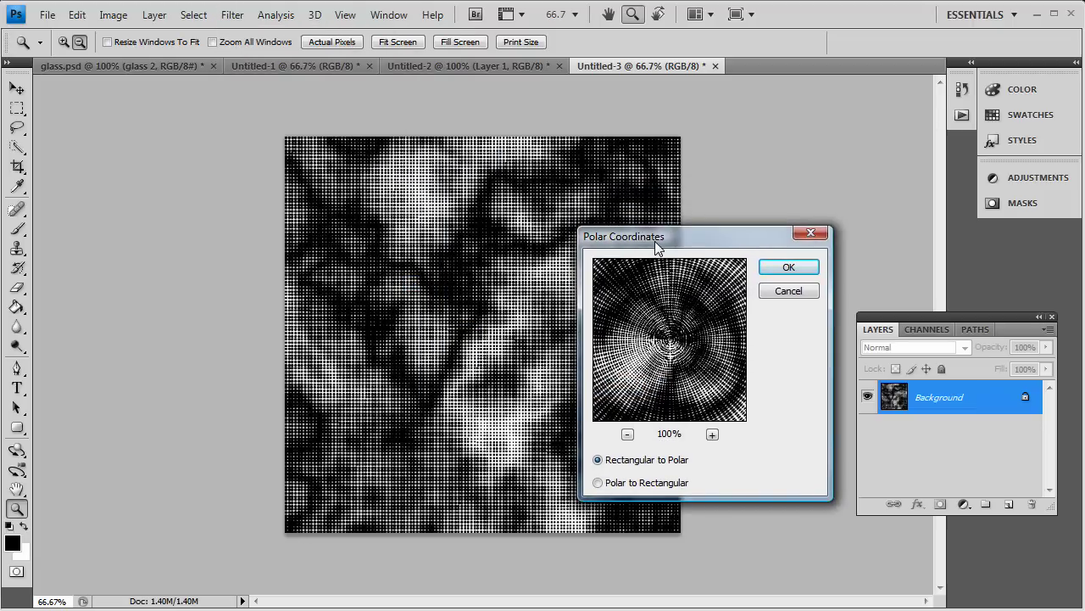
{"action": "left_click", "coordinate": [788, 267]}
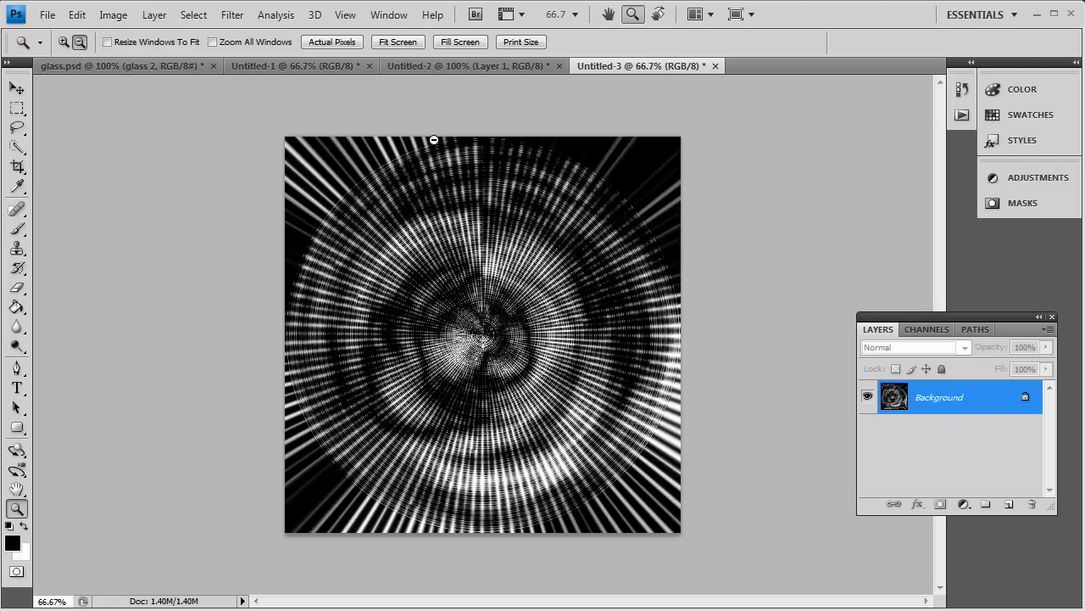
Apply a Zoom Radial Blur at Amount 100 with Best quality
{"action": "left_click", "coordinate": [234, 15]}
{"action": "mouse_move", "coordinate": [282, 159]}
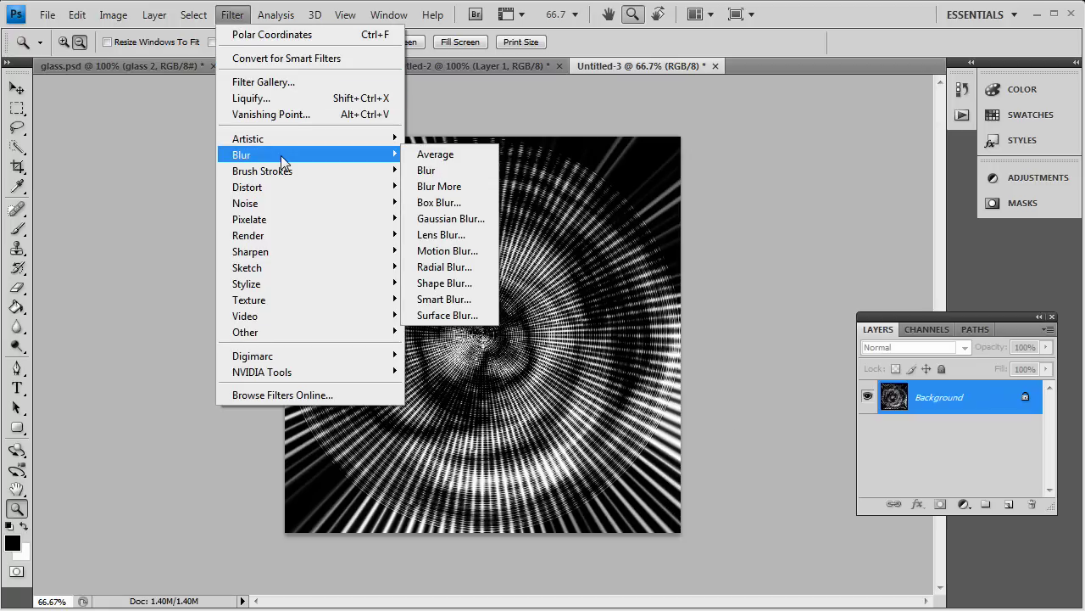
{"action": "left_click", "coordinate": [450, 266]}
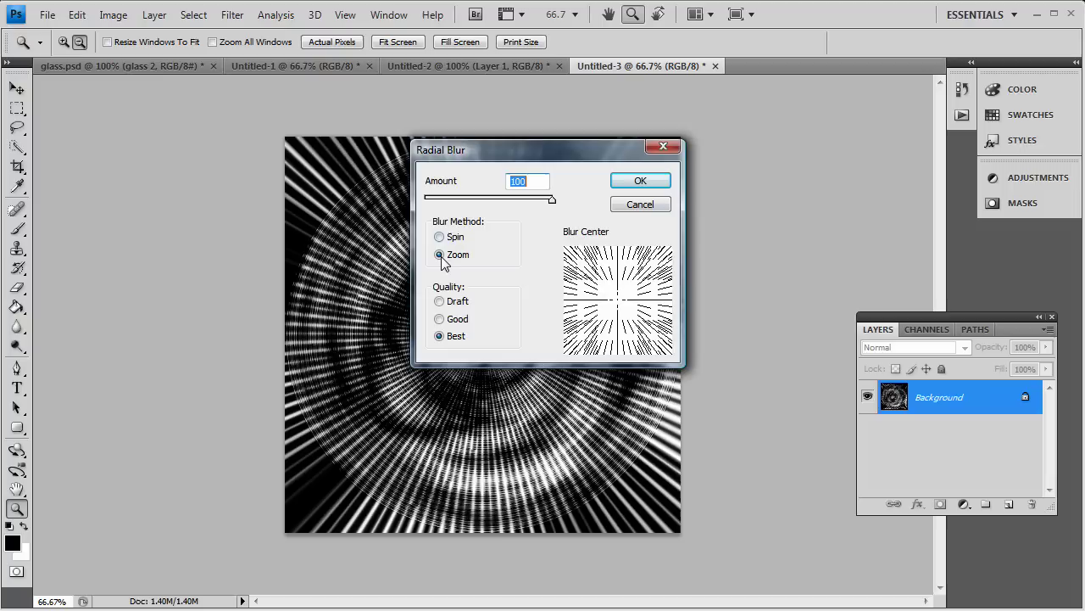
{"action": "left_click", "coordinate": [551, 198]}
{"action": "left_click", "coordinate": [639, 181]}
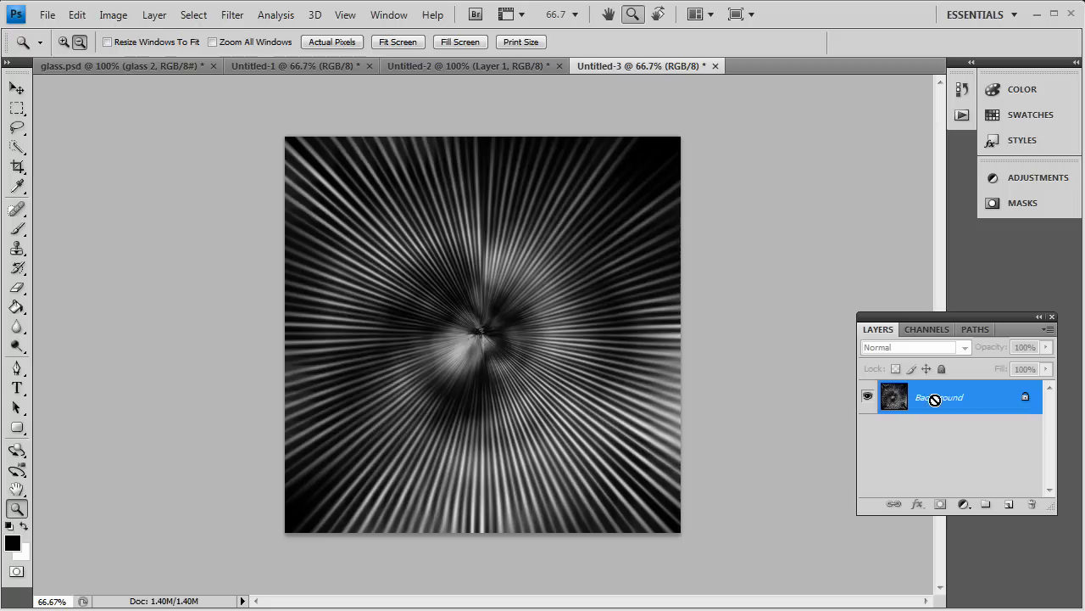
Colorize the streaks via Hue/Saturation at Hue 205, Saturation 25
{"action": "key", "text": "ctrl+u"}
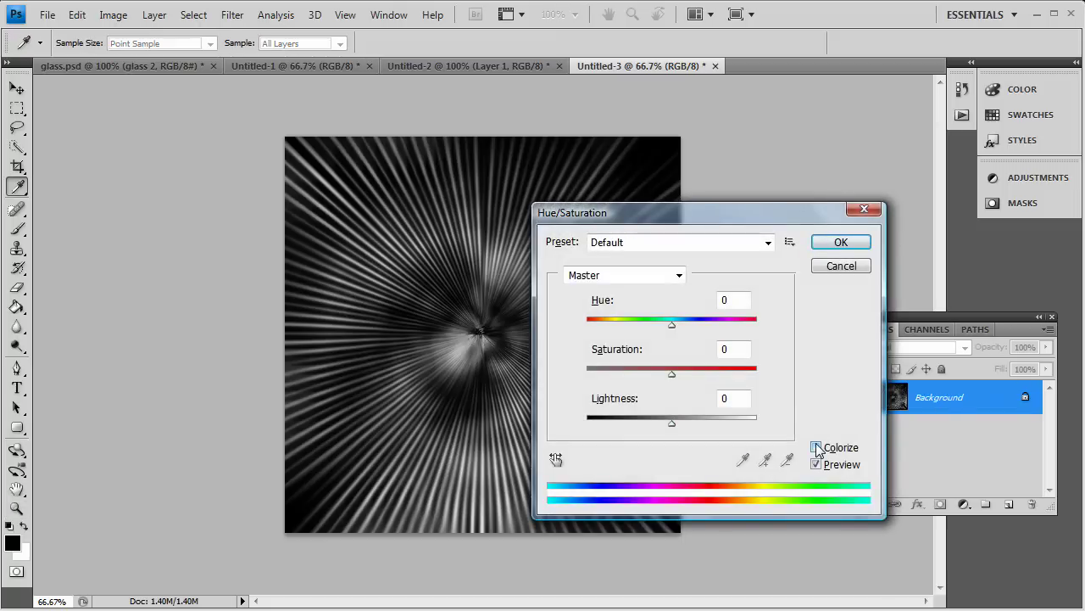
{"action": "left_click", "coordinate": [816, 448]}
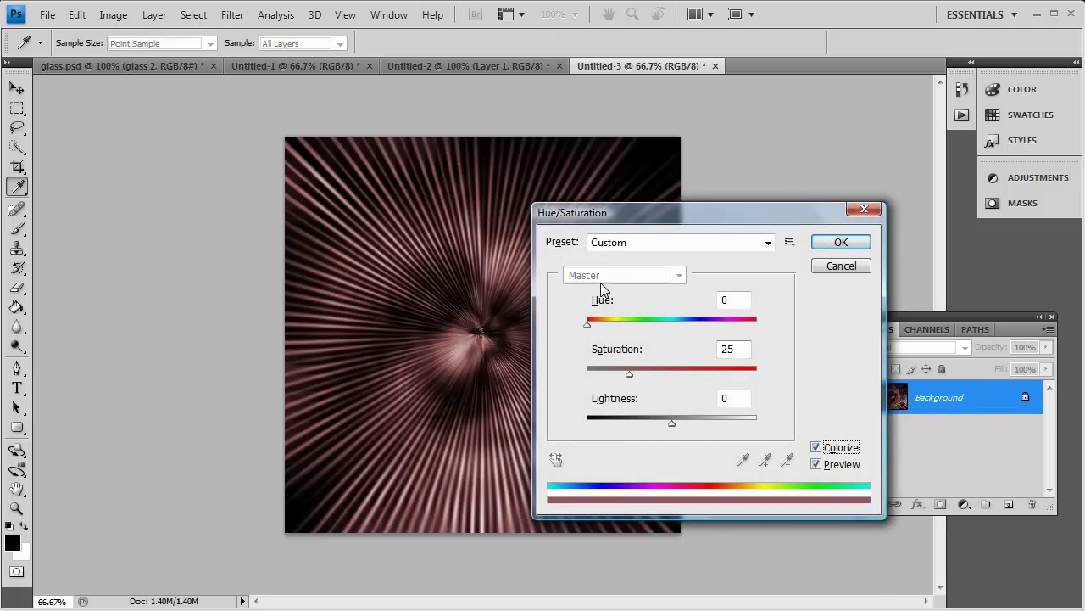
{"action": "left_click_drag", "start_coordinate": [674, 212], "coordinate": [552, 223]}
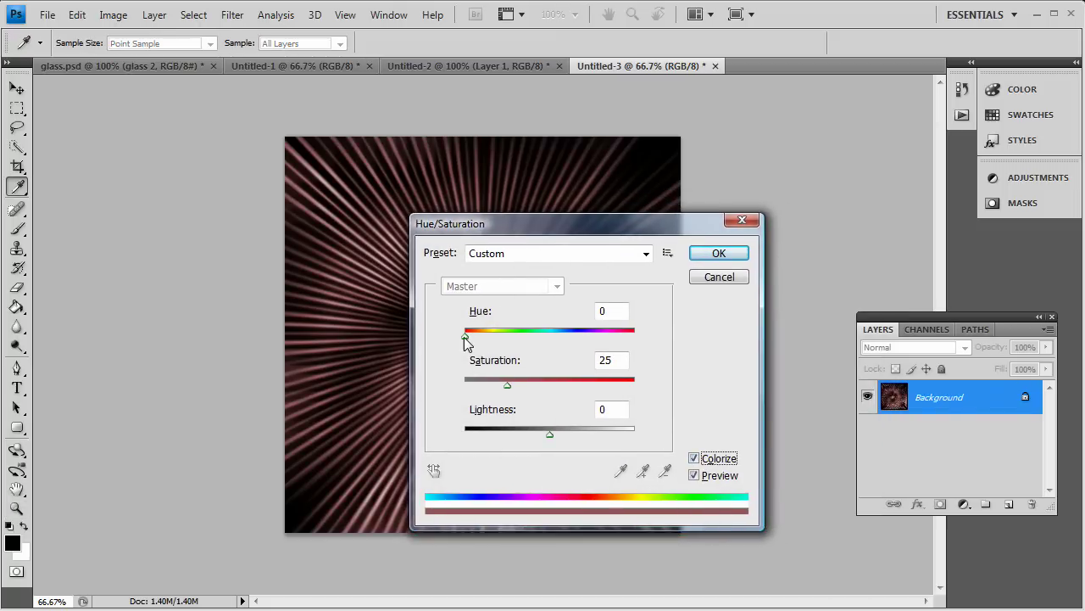
{"action": "left_click_drag", "start_coordinate": [465, 337], "coordinate": [563, 338]}
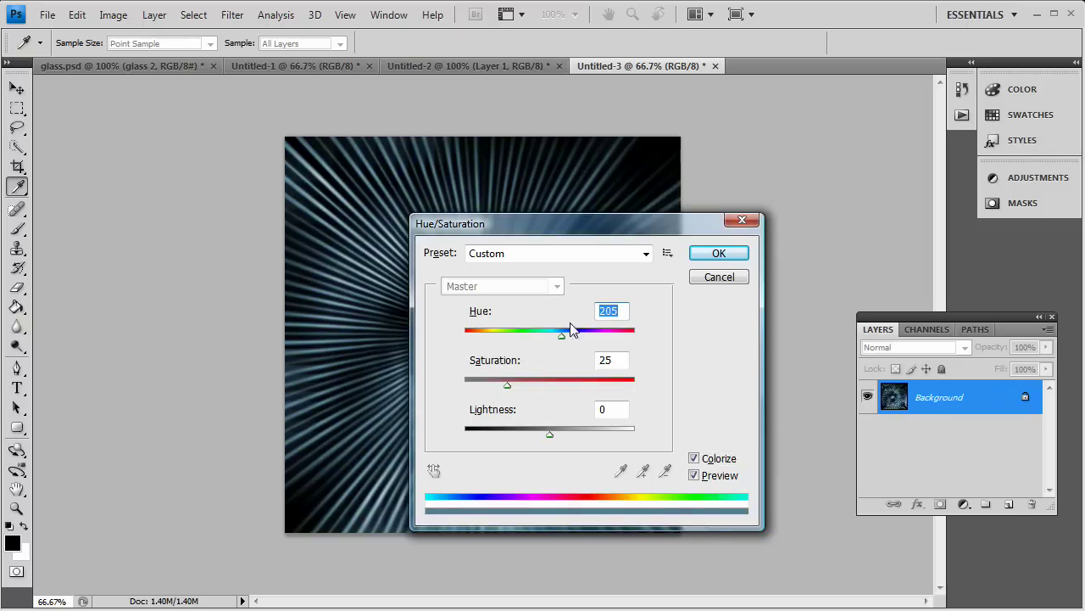
{"action": "left_click", "coordinate": [704, 254]}
Duplicate the Background layer and set the copy's blend mode to Color Dodge
{"action": "key", "text": "z"}
{"action": "right_click", "coordinate": [968, 402]}
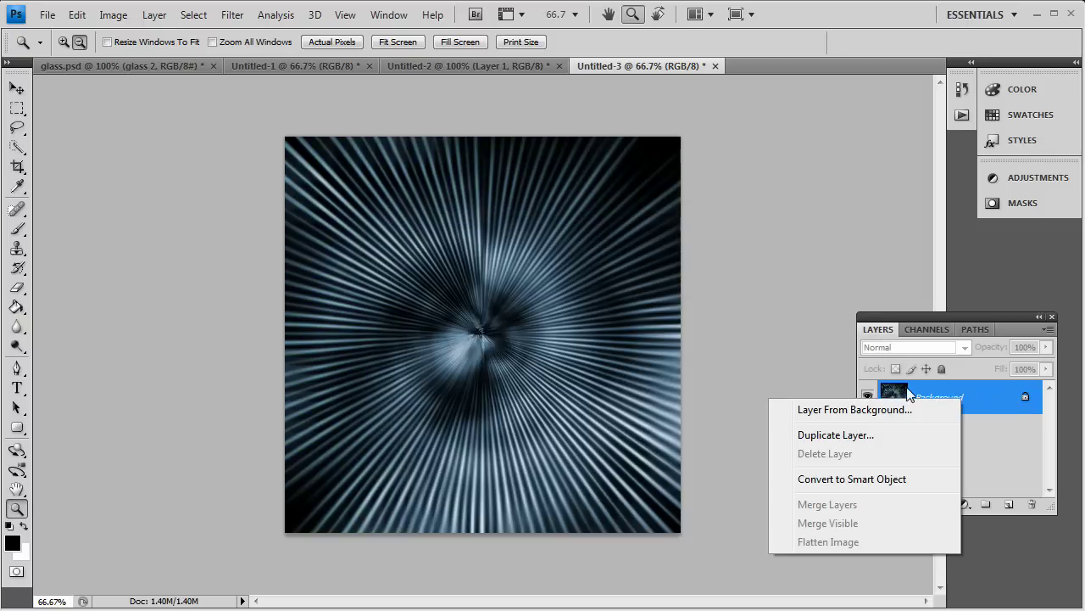
{"action": "left_click", "coordinate": [892, 435]}
{"action": "left_click", "coordinate": [694, 190]}
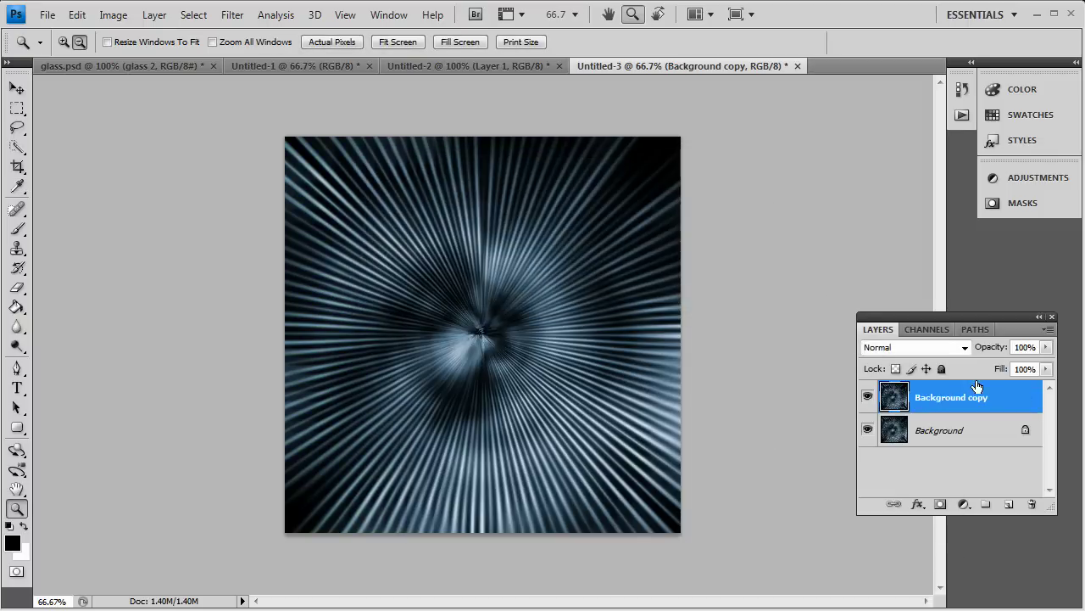
{"action": "left_click", "coordinate": [912, 347]}
{"action": "left_click", "coordinate": [897, 218]}
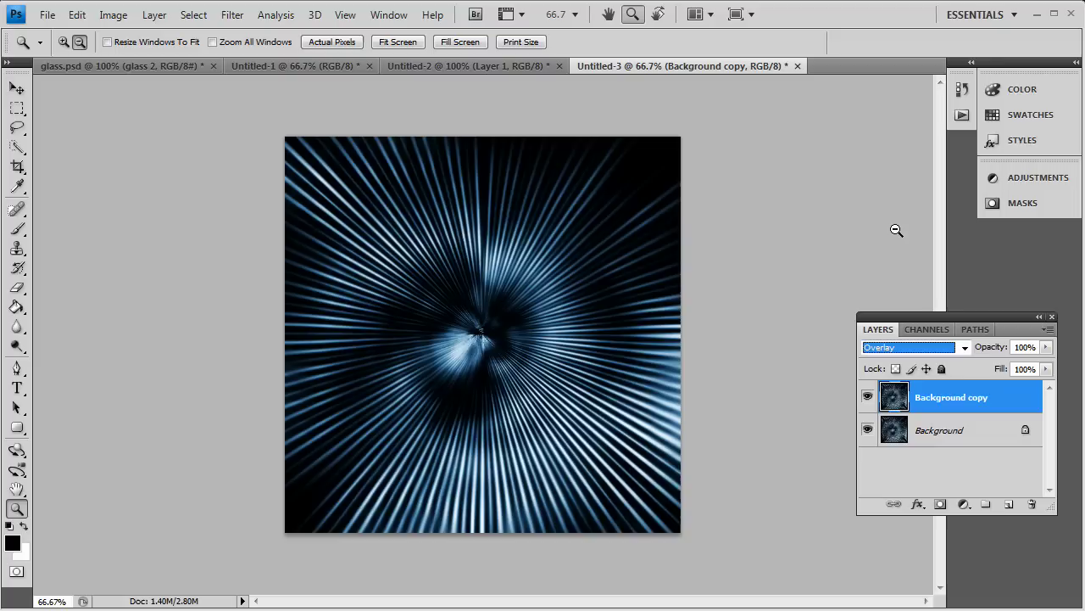
{"action": "left_click", "coordinate": [916, 346]}
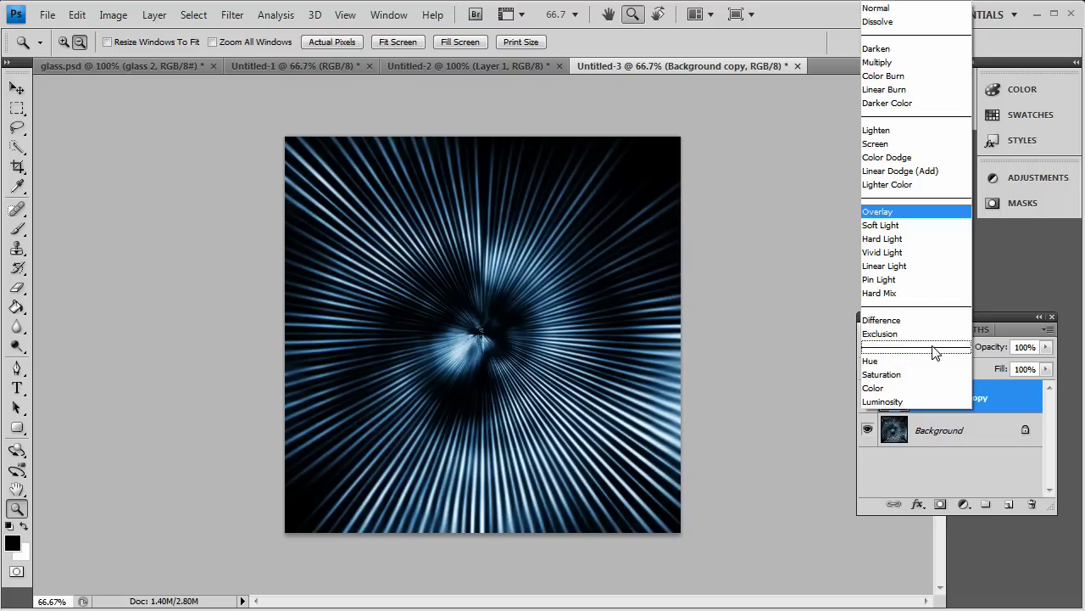
{"action": "left_click", "coordinate": [887, 157]}
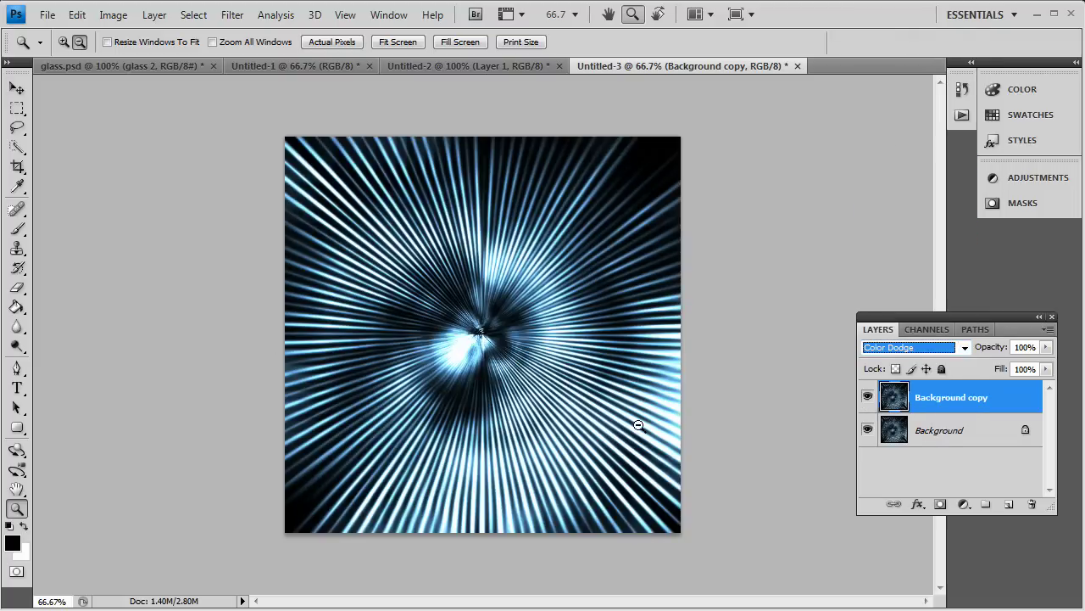
Duplicate it again as Background copy 2 and set that layer to Color blending
{"action": "right_click", "coordinate": [962, 397]}
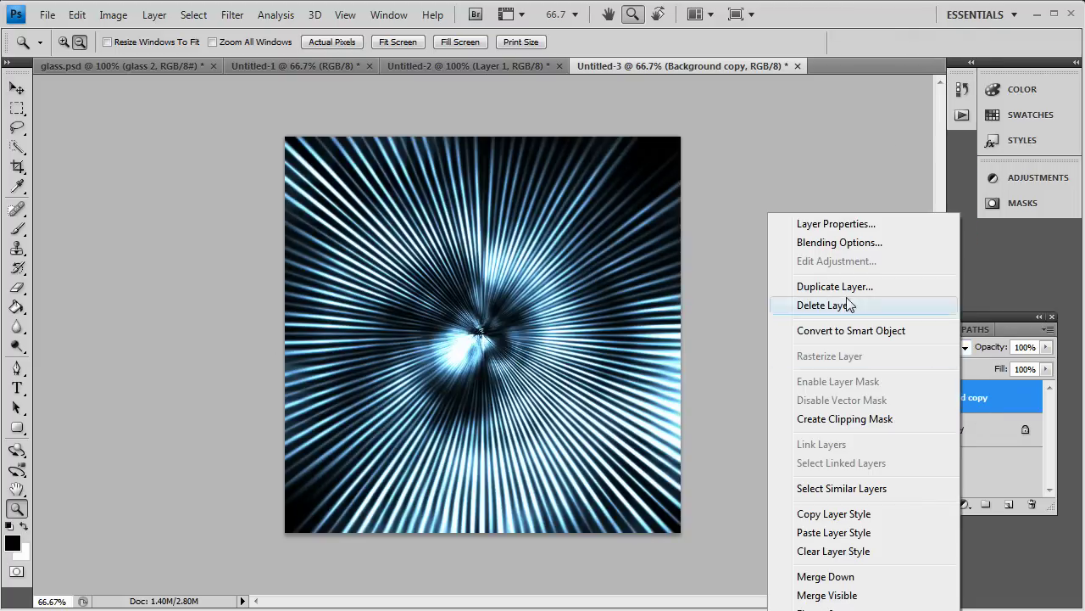
{"action": "left_click", "coordinate": [838, 284]}
{"action": "left_click", "coordinate": [696, 188]}
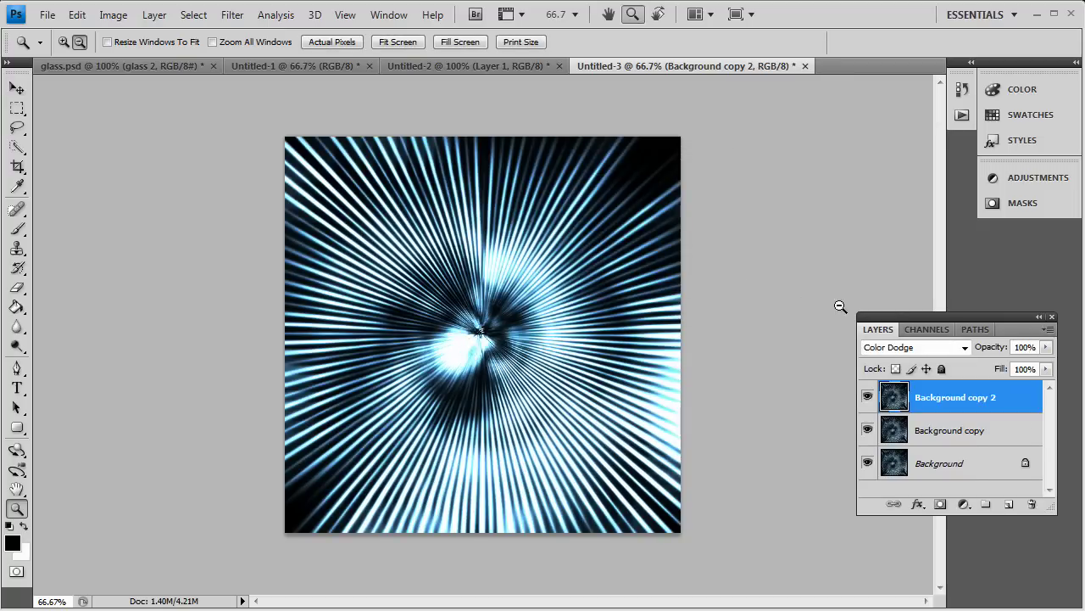
{"action": "left_click", "coordinate": [895, 349]}
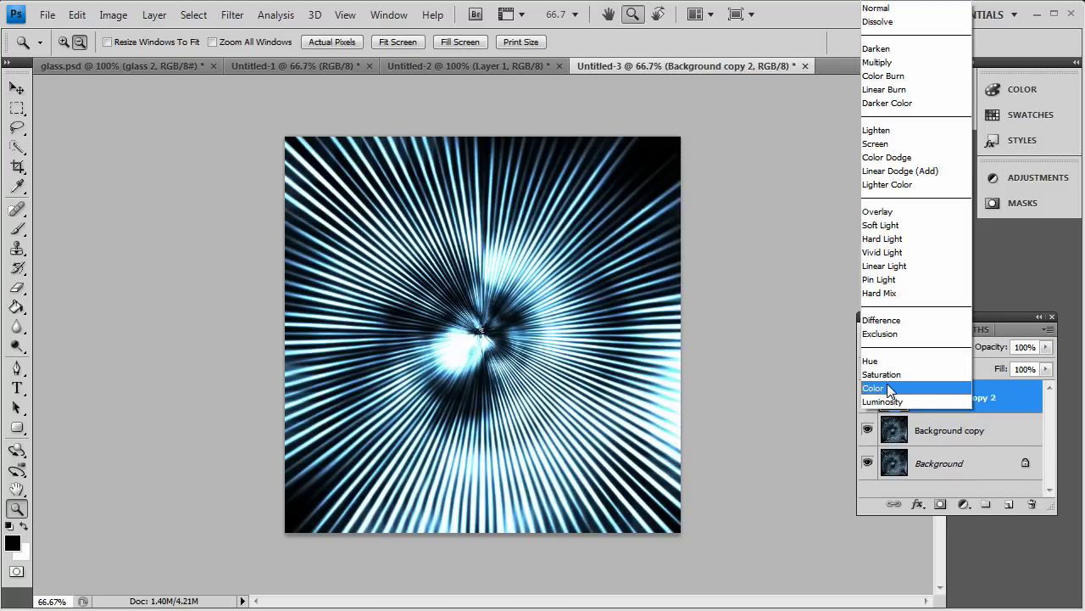
{"action": "left_click", "coordinate": [889, 388]}
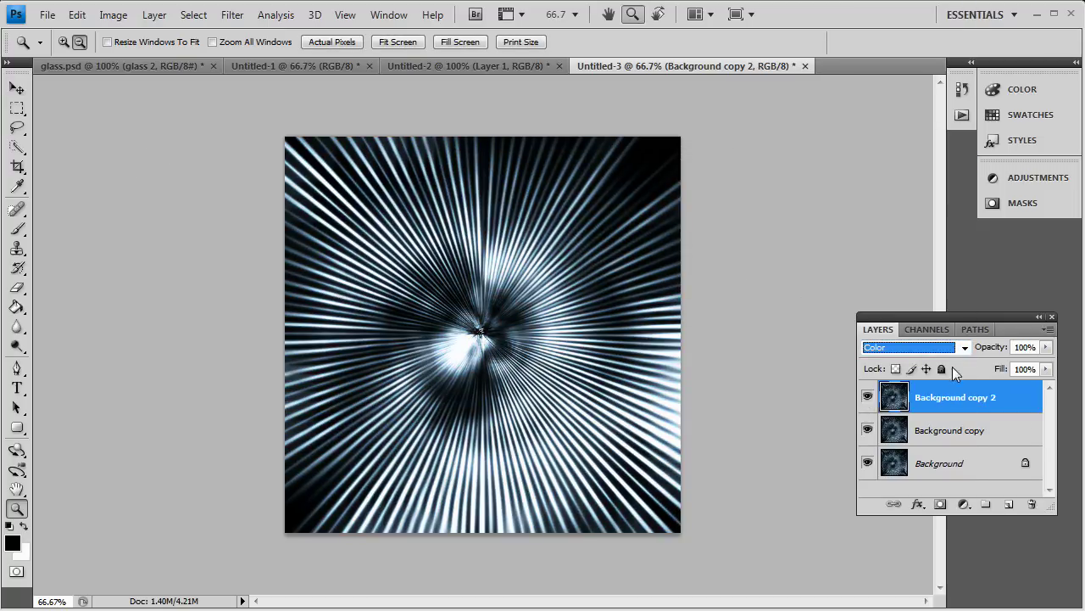
{"action": "left_click", "coordinate": [913, 348]}
{"action": "left_click", "coordinate": [902, 392]}
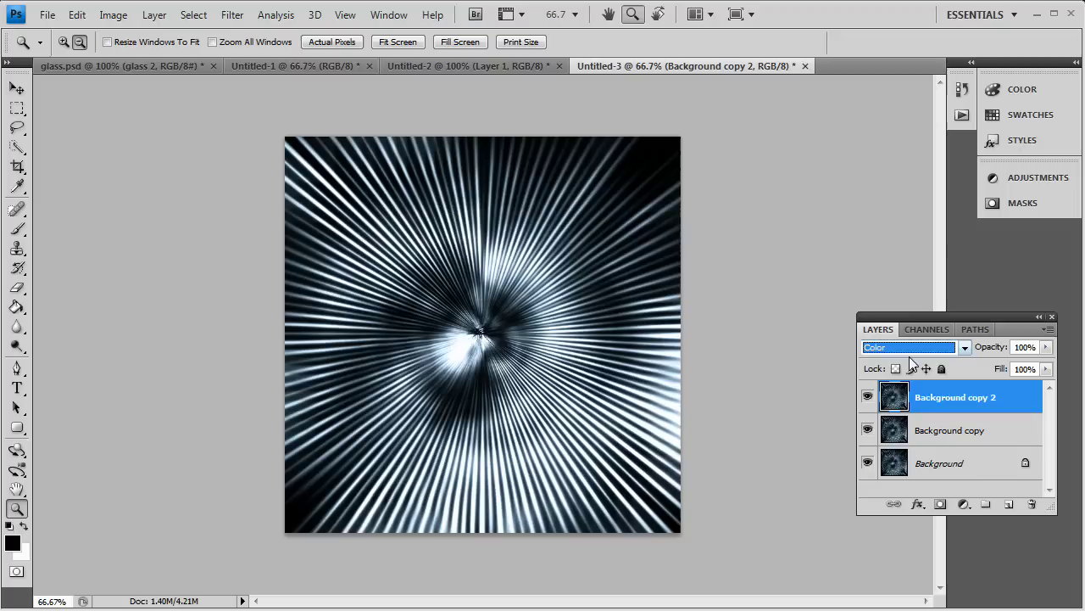
{"action": "left_click", "coordinate": [915, 348]}
With the Brush tool, paint red (255) over the top right and centre
{"action": "left_click", "coordinate": [902, 389]}
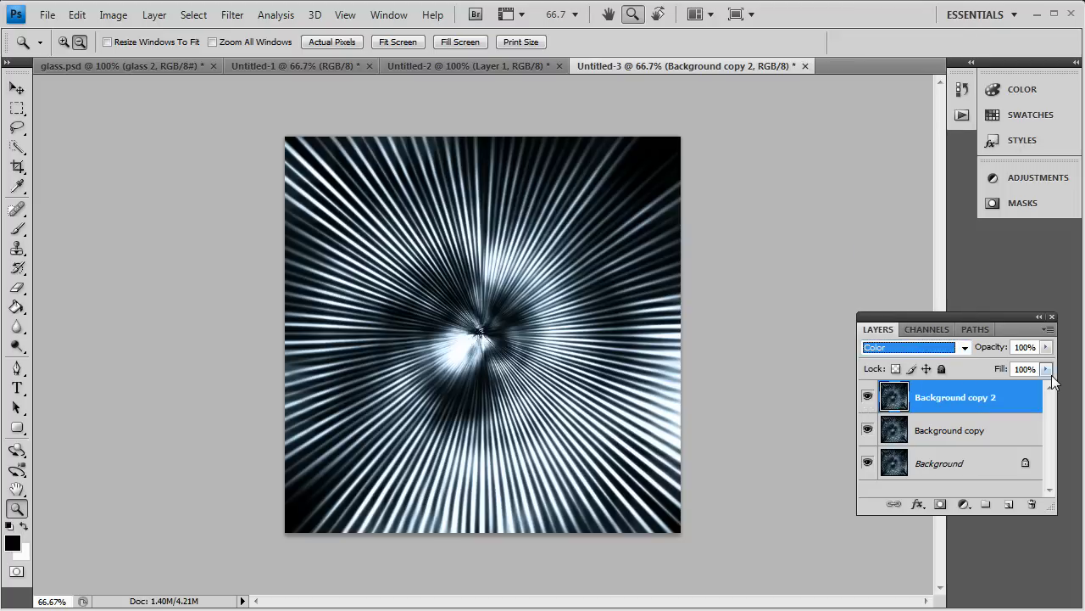
{"action": "left_click", "coordinate": [19, 232]}
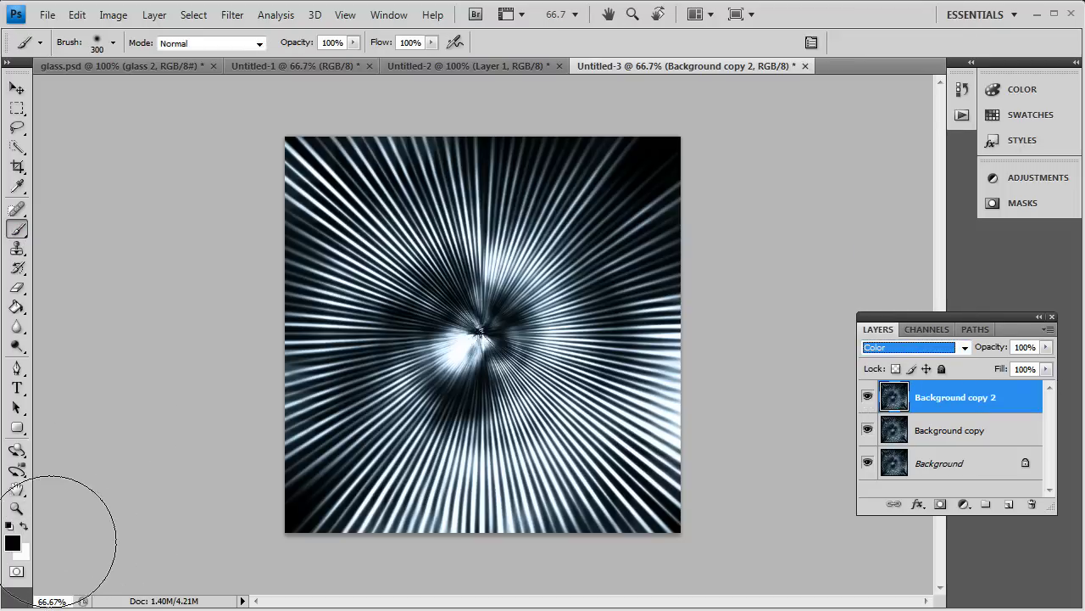
{"action": "left_click", "coordinate": [13, 543]}
{"action": "type", "text": "255"}
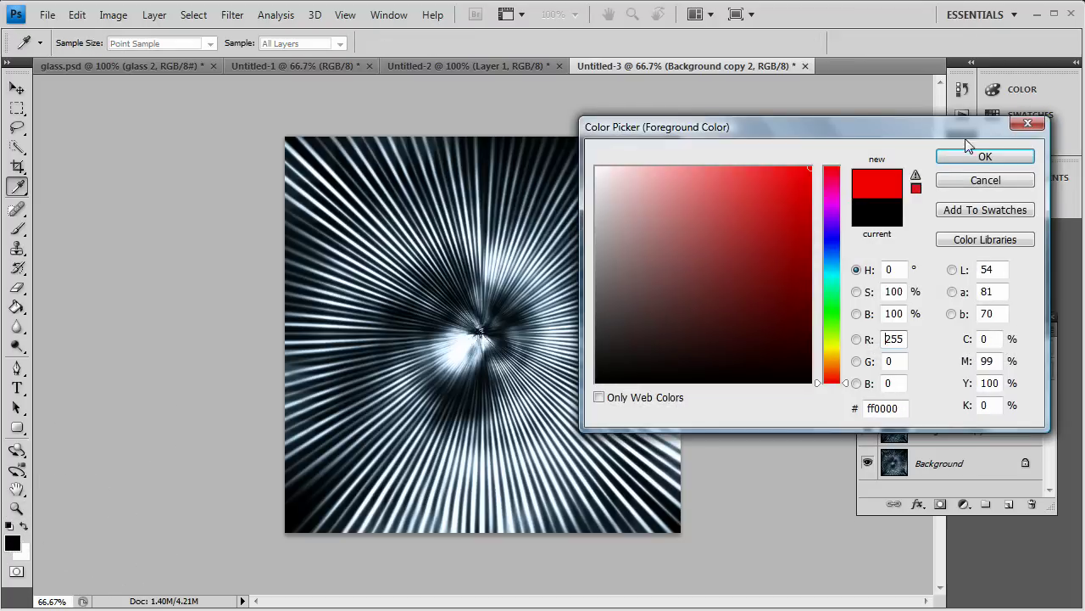
{"action": "left_click", "coordinate": [975, 161]}
{"action": "mouse_move", "coordinate": [678, 155]}
{"action": "left_mouse_down"}
{"action": "mouse_move", "coordinate": [539, 281]}
{"action": "mouse_move", "coordinate": [582, 181]}
{"action": "left_mouse_up"}
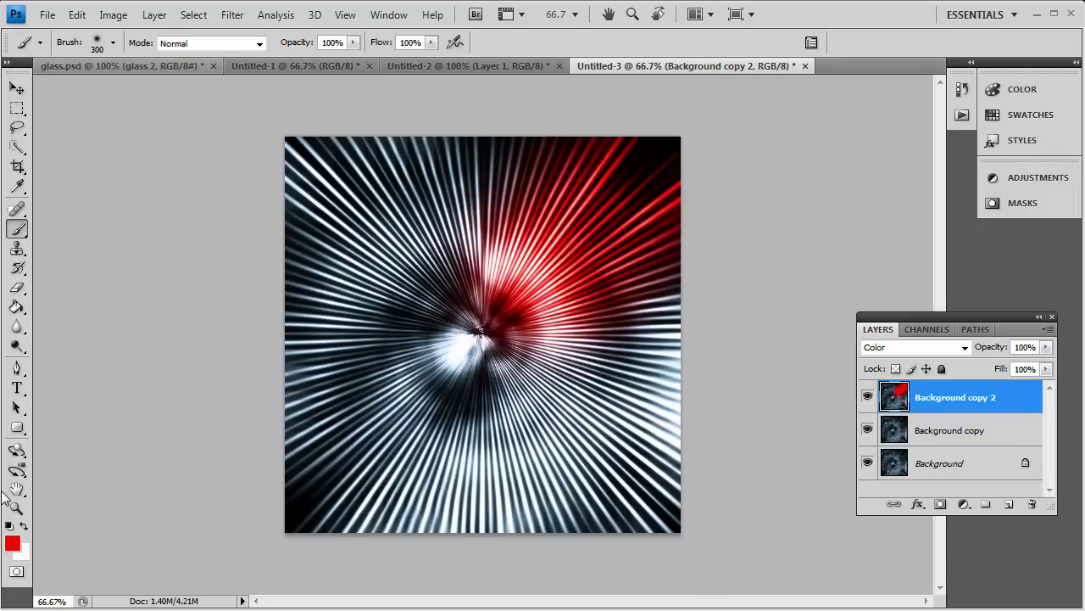
Paint magenta over the upper left and centre, then blue over the left half
{"action": "left_click", "coordinate": [13, 544]}
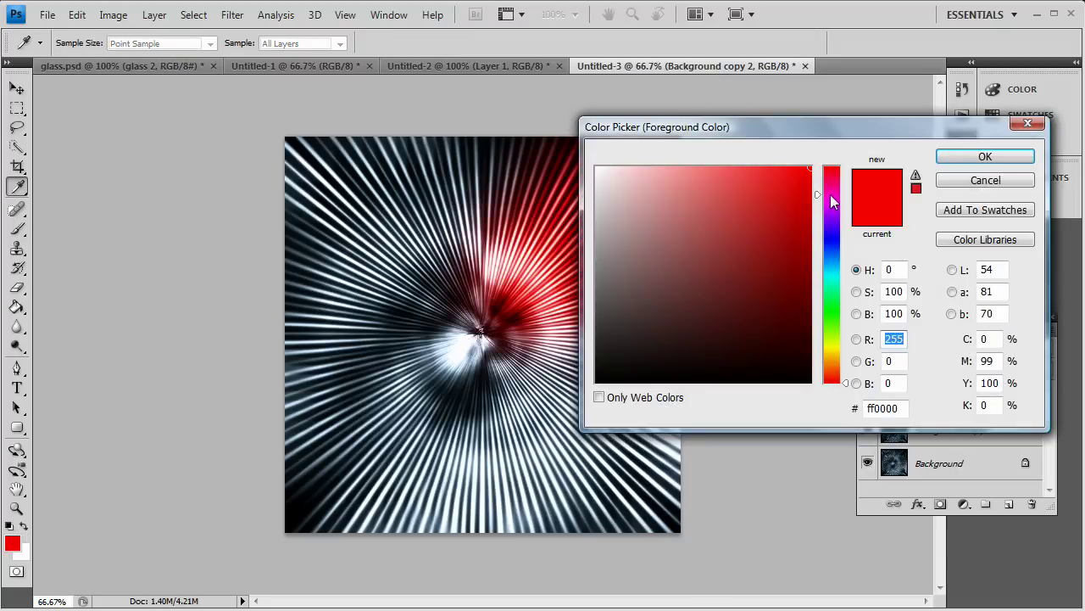
{"action": "left_click", "coordinate": [830, 195]}
{"action": "left_click", "coordinate": [1009, 156]}
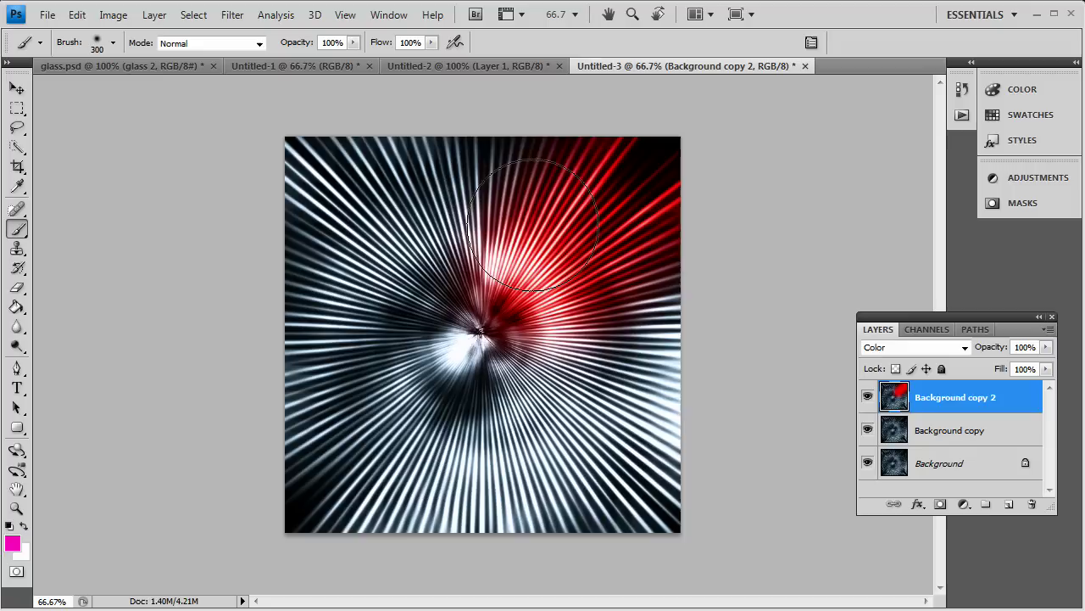
{"action": "mouse_move", "coordinate": [457, 145]}
{"action": "left_mouse_down"}
{"action": "mouse_move", "coordinate": [415, 220]}
{"action": "mouse_move", "coordinate": [462, 335]}
{"action": "left_mouse_up"}
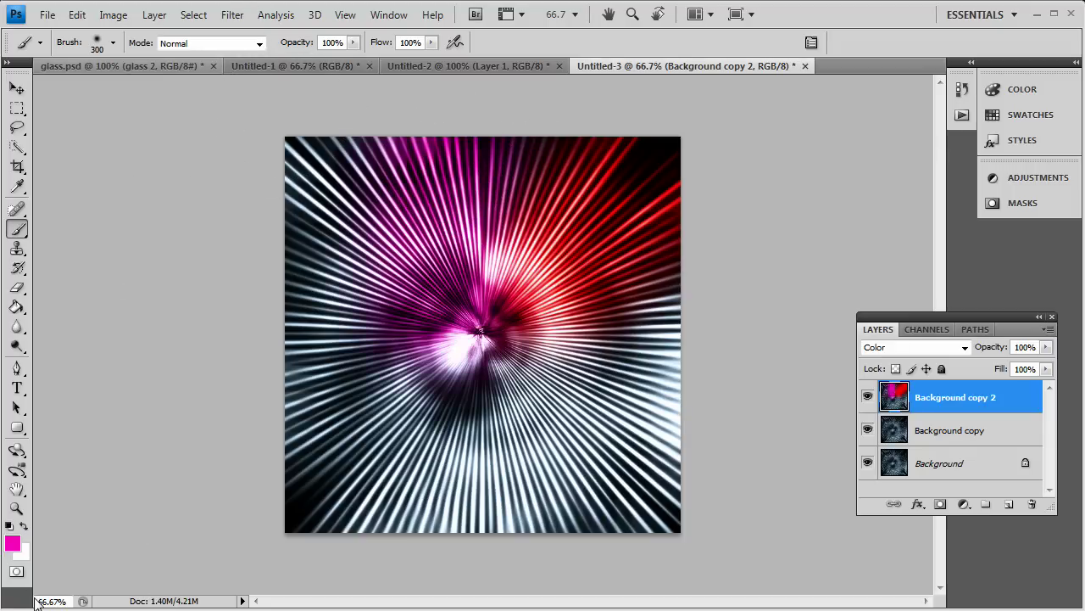
{"action": "left_click", "coordinate": [12, 543]}
{"action": "left_click", "coordinate": [832, 234]}
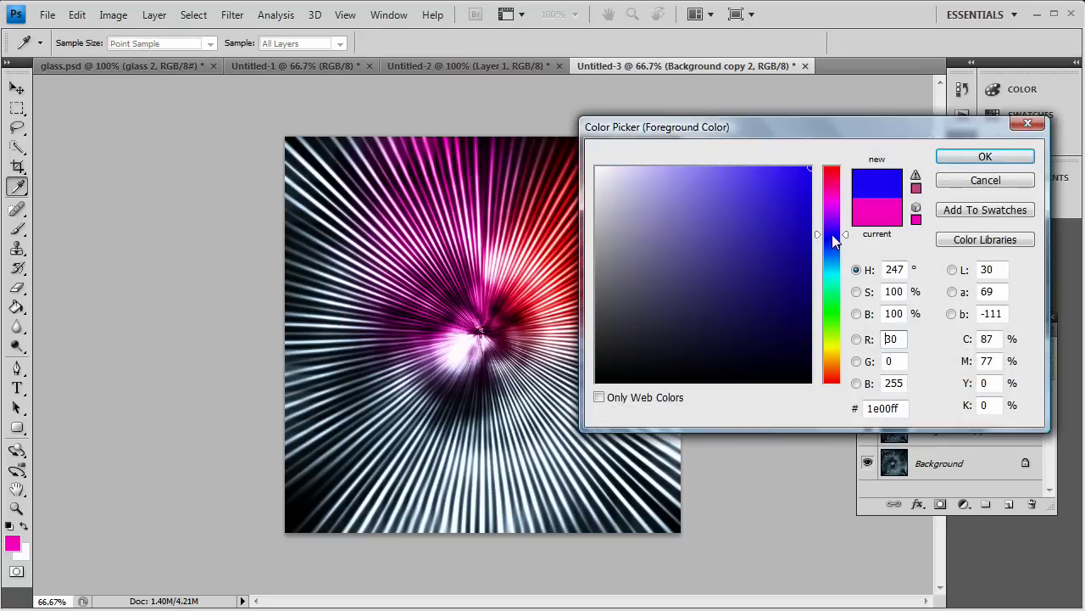
{"action": "left_click", "coordinate": [985, 156]}
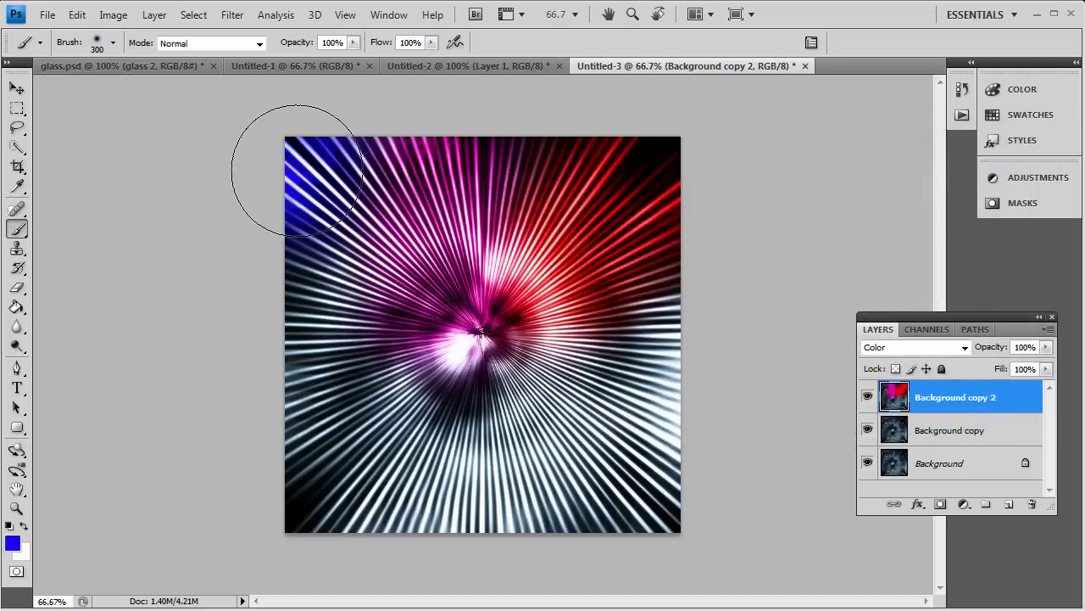
{"action": "mouse_move", "coordinate": [297, 169]}
{"action": "left_mouse_down"}
{"action": "mouse_move", "coordinate": [330, 344]}
{"action": "mouse_move", "coordinate": [399, 373]}
{"action": "mouse_move", "coordinate": [385, 365]}
{"action": "left_mouse_up"}
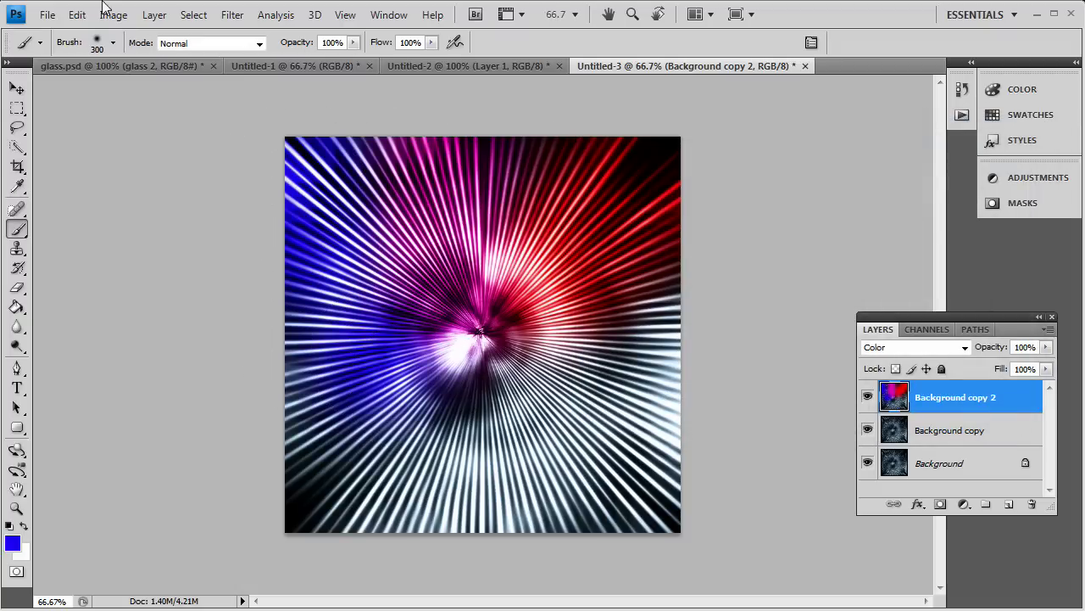
Paint cyan from the centre toward the lower left
{"action": "left_click", "coordinate": [13, 542]}
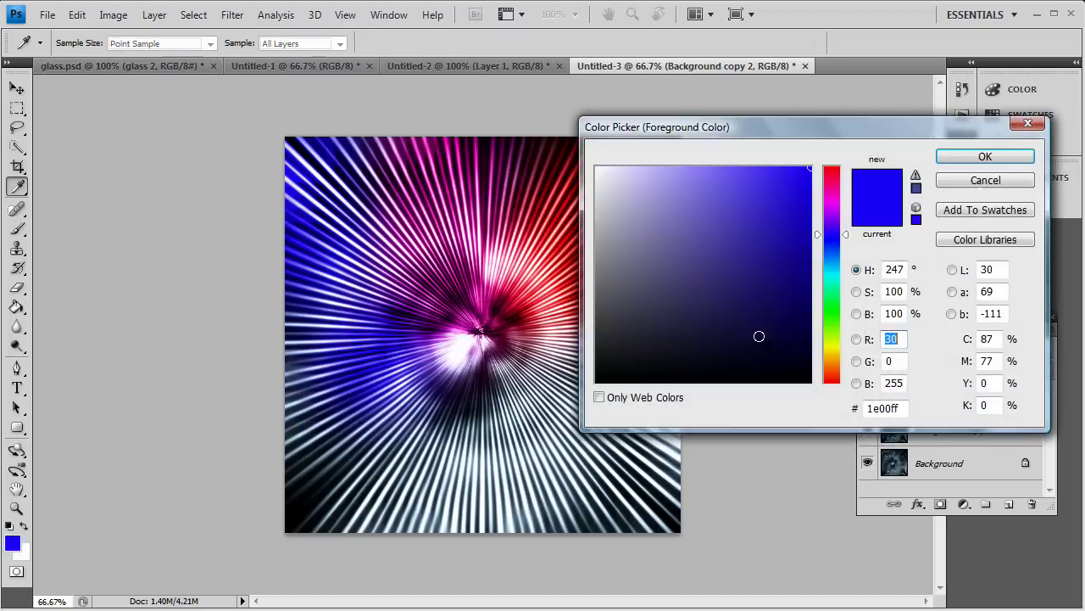
{"action": "left_click", "coordinate": [834, 267]}
{"action": "left_click", "coordinate": [985, 156]}
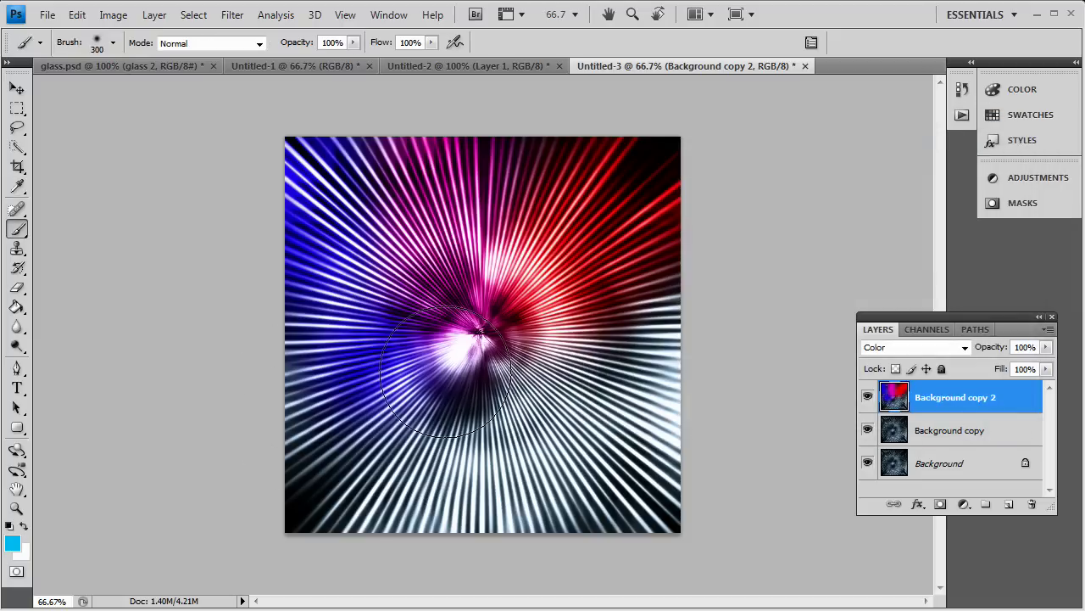
{"action": "mouse_move", "coordinate": [445, 372]}
{"action": "left_mouse_down"}
{"action": "mouse_move", "coordinate": [421, 445]}
{"action": "mouse_move", "coordinate": [383, 480]}
{"action": "mouse_move", "coordinate": [325, 504]}
{"action": "mouse_move", "coordinate": [263, 446]}
{"action": "left_mouse_up"}
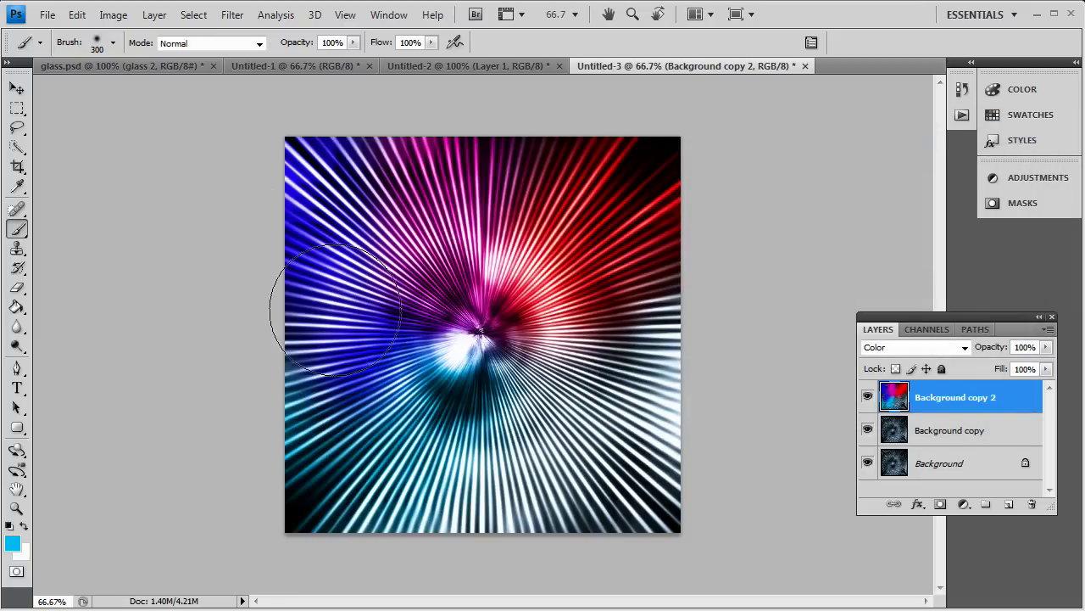
{"action": "left_click", "coordinate": [92, 44]}
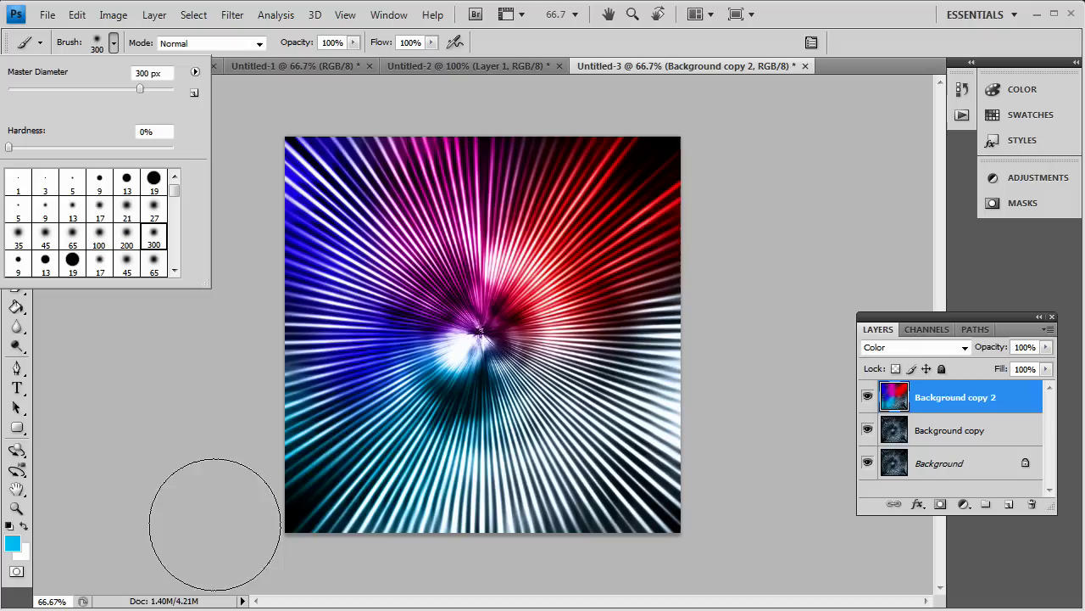
Paint the lower rays green
{"action": "left_click", "coordinate": [151, 506]}
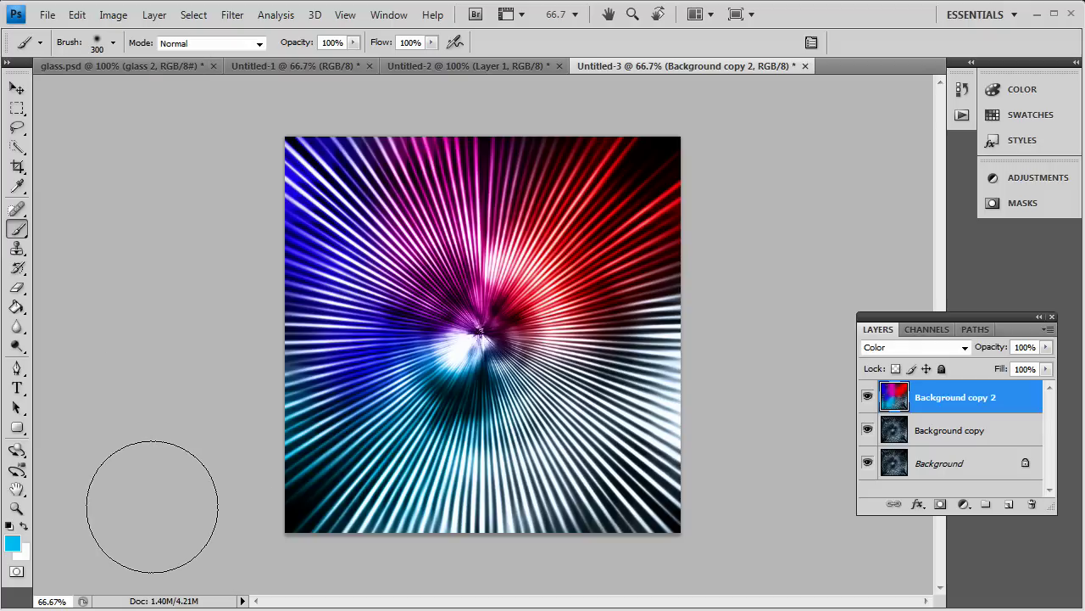
{"action": "left_click", "coordinate": [13, 543]}
{"action": "left_click", "coordinate": [831, 319]}
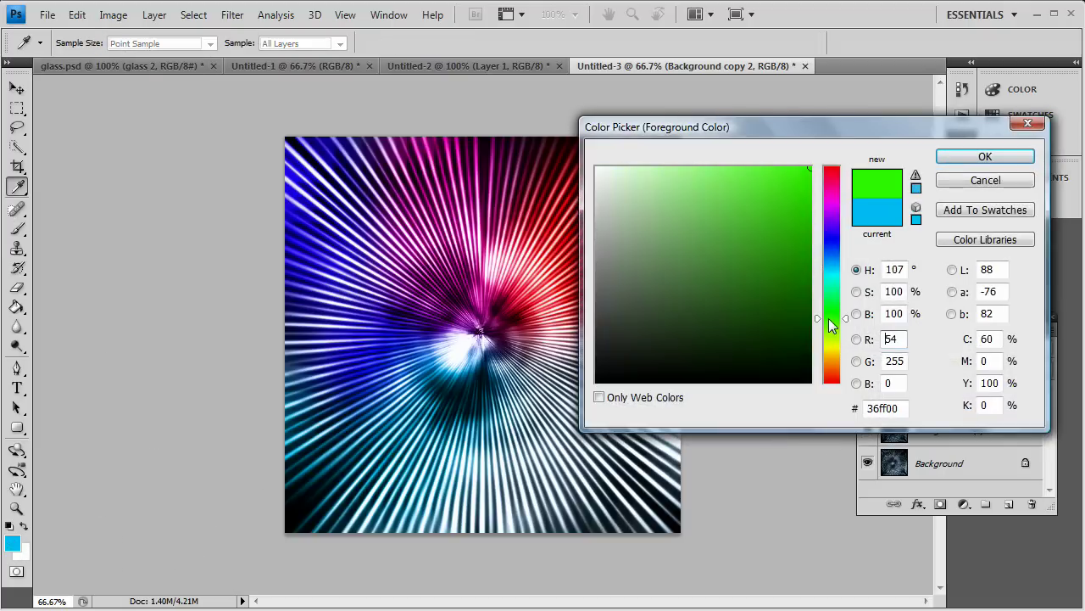
{"action": "left_click", "coordinate": [994, 157]}
{"action": "mouse_move", "coordinate": [450, 371]}
{"action": "left_mouse_down"}
{"action": "mouse_move", "coordinate": [502, 541]}
{"action": "mouse_move", "coordinate": [504, 518]}
{"action": "left_mouse_up"}
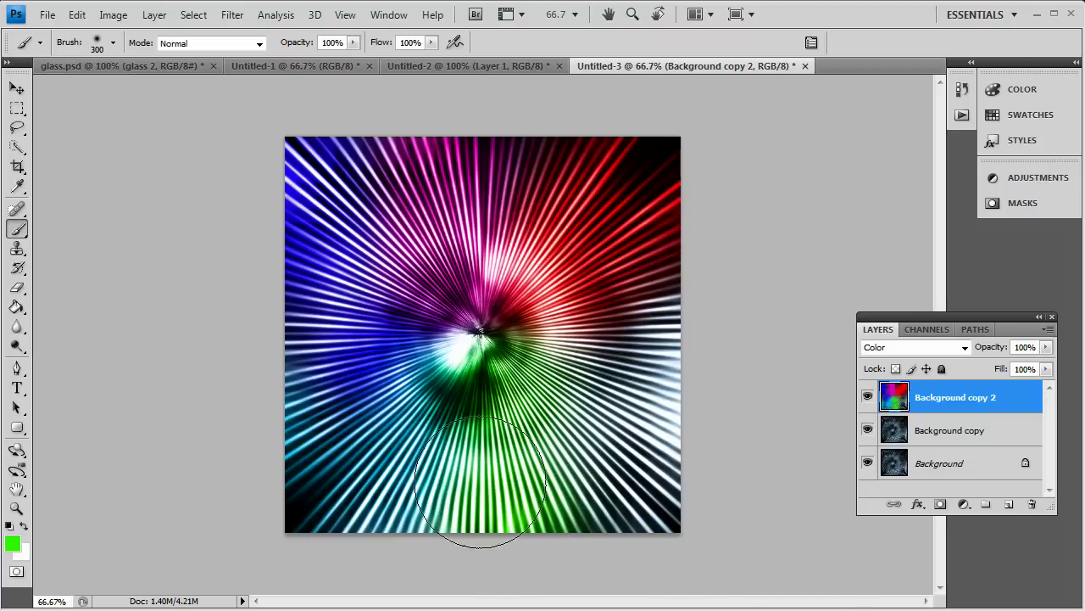
Paint the right-edge rays yellow
{"action": "left_click", "coordinate": [13, 543]}
{"action": "left_click_drag", "start_coordinate": [846, 319], "coordinate": [845, 348]}
{"action": "left_click", "coordinate": [956, 156]}
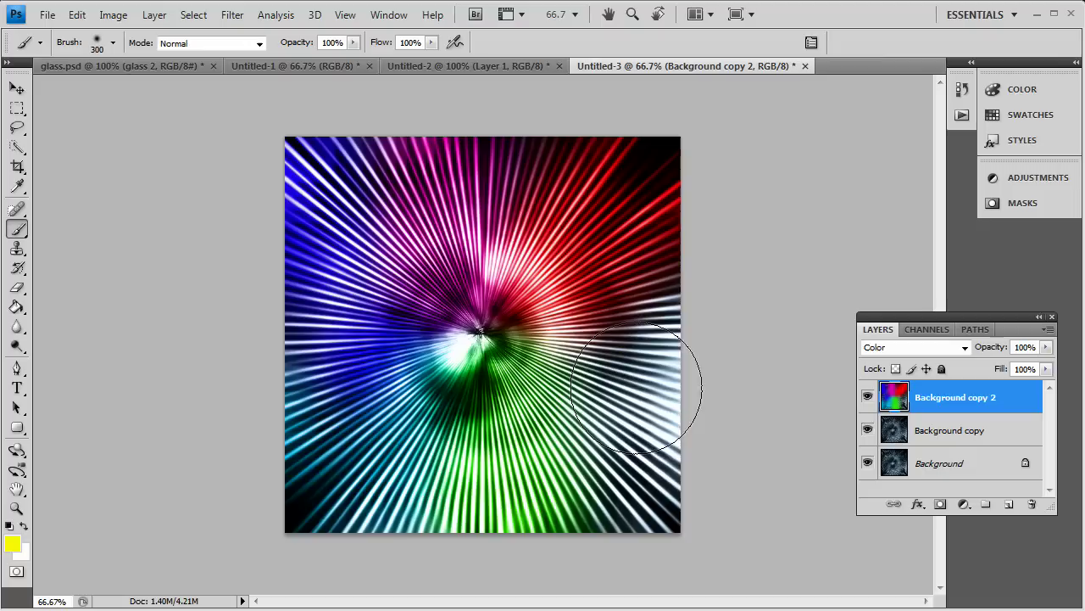
{"action": "mouse_move", "coordinate": [659, 350]}
{"action": "left_mouse_down"}
{"action": "mouse_move", "coordinate": [676, 380]}
{"action": "mouse_move", "coordinate": [667, 472]}
{"action": "mouse_move", "coordinate": [637, 511]}
{"action": "mouse_move", "coordinate": [668, 471]}
{"action": "left_mouse_up"}
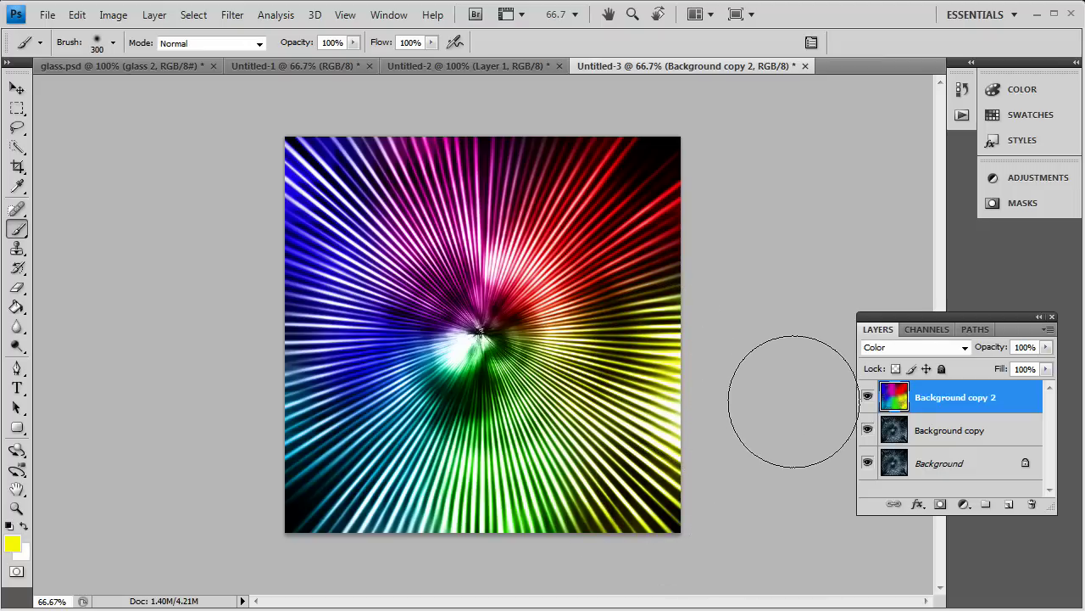
Select all three streak layers and merge them into one Background layer
{"action": "left_click", "coordinate": [17, 110]}
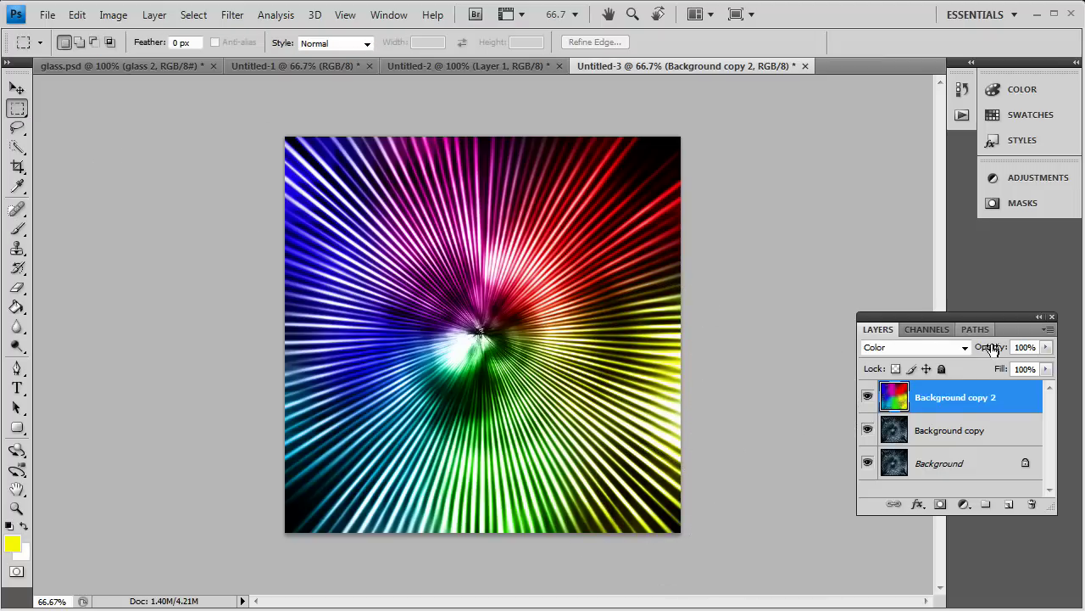
{"action": "left_click", "coordinate": [966, 471]}
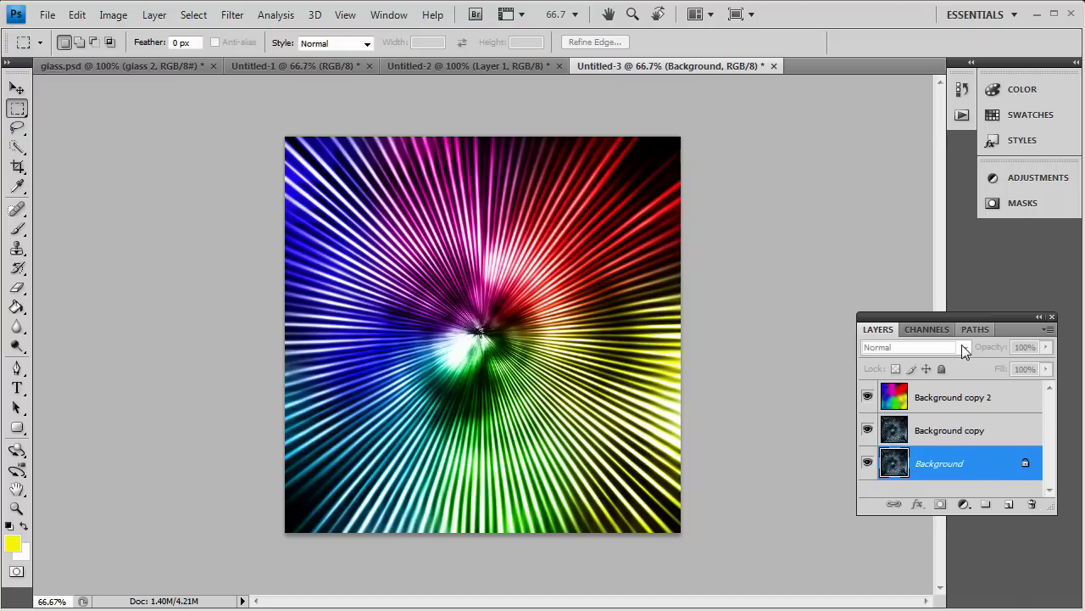
{"action": "left_click", "coordinate": [969, 398], "text": "shift"}
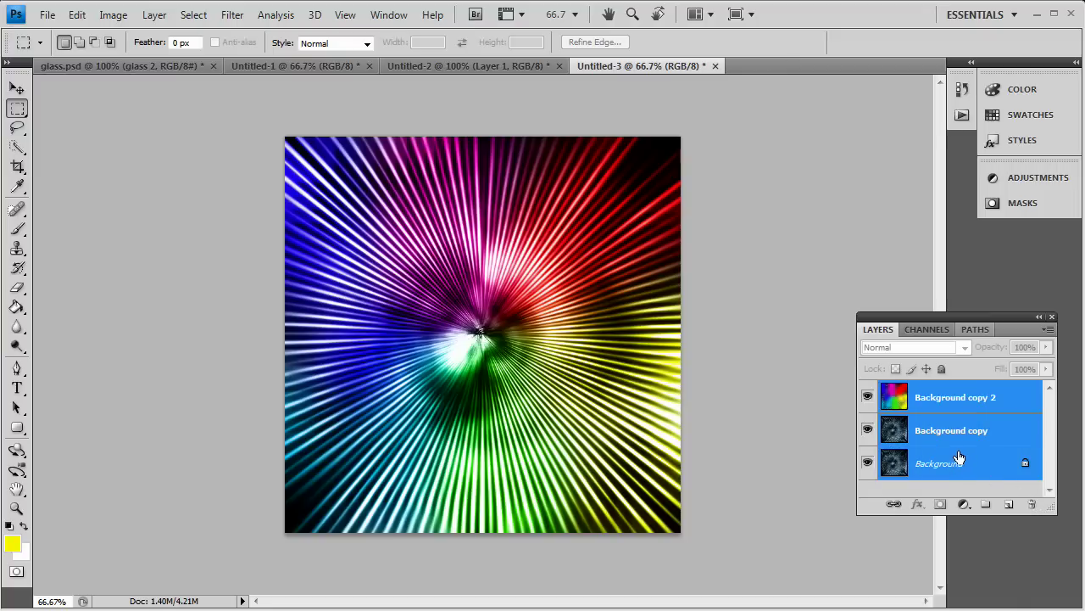
{"action": "key", "text": "ctrl+e"}
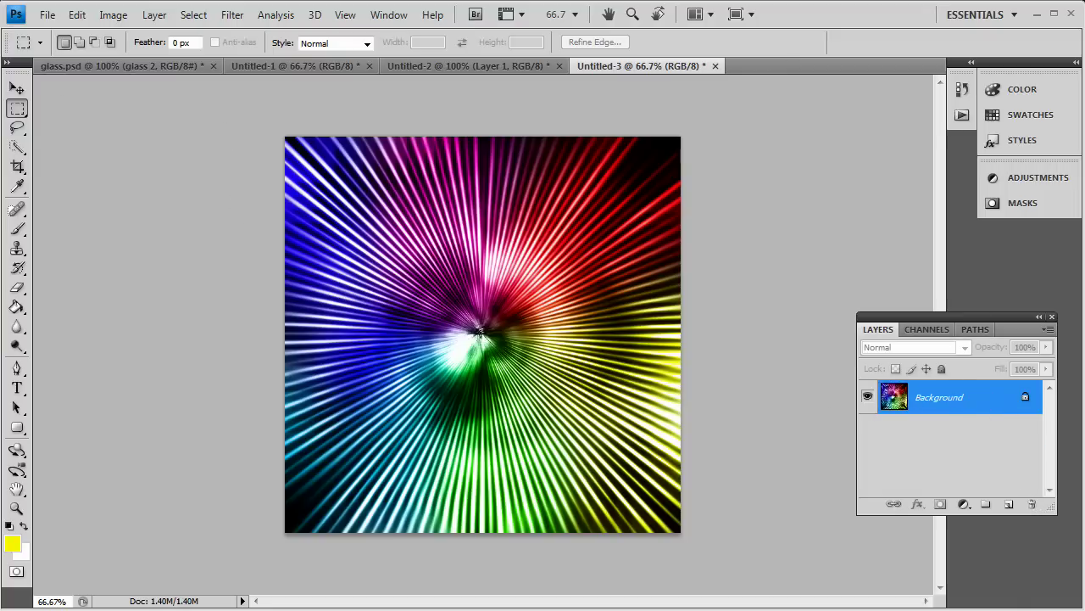
Draw a rectangular marquee over the full-height strip on the right side
{"action": "left_click", "coordinate": [21, 110]}
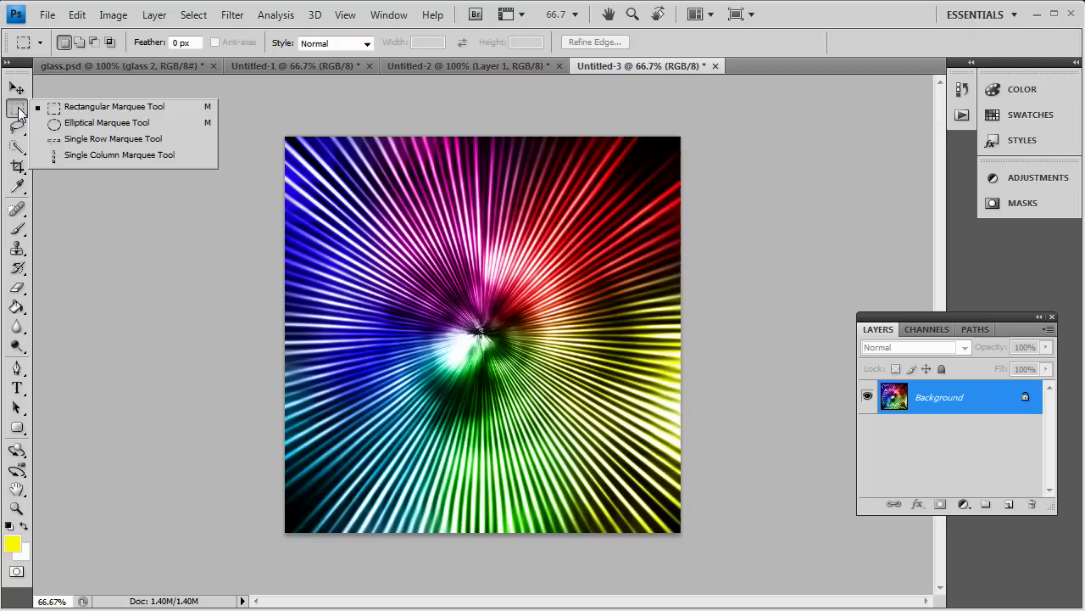
{"action": "left_click", "coordinate": [114, 106]}
{"action": "left_click_drag", "start_coordinate": [257, 142], "coordinate": [328, 548]}
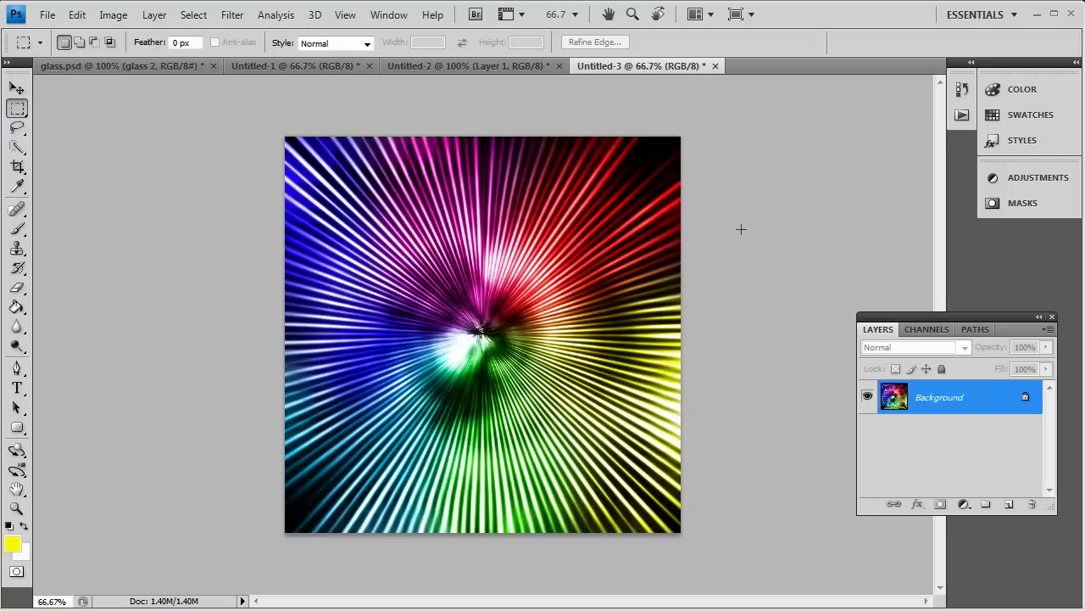
{"action": "left_click_drag", "start_coordinate": [549, 127], "coordinate": [746, 547]}
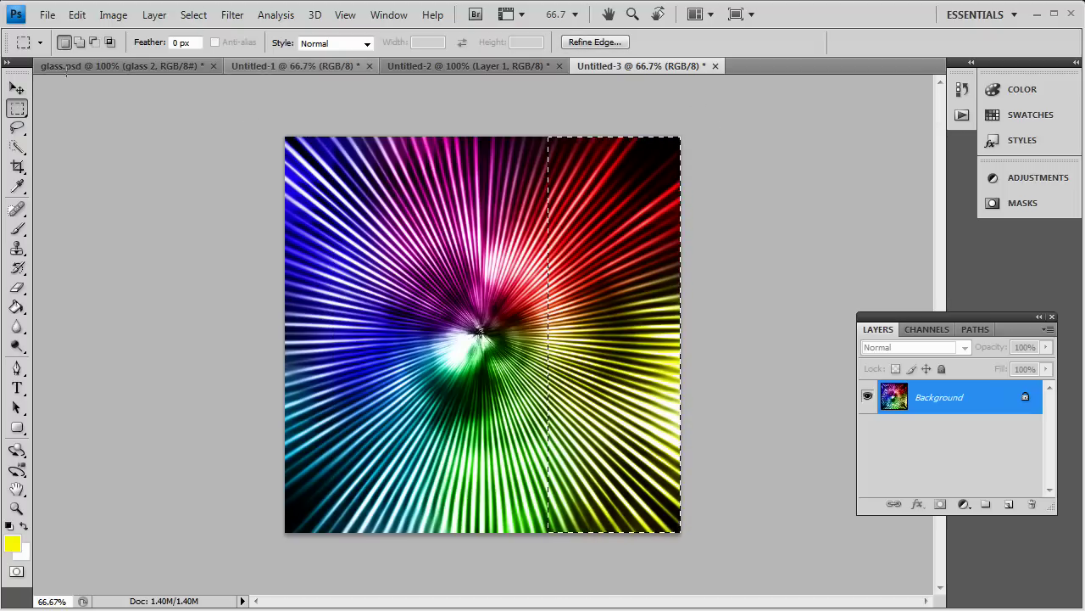
Create a new clipboard-sized document and paste the copied red-yellow strip into it
{"action": "left_click", "coordinate": [47, 14]}
{"action": "left_click", "coordinate": [129, 47]}
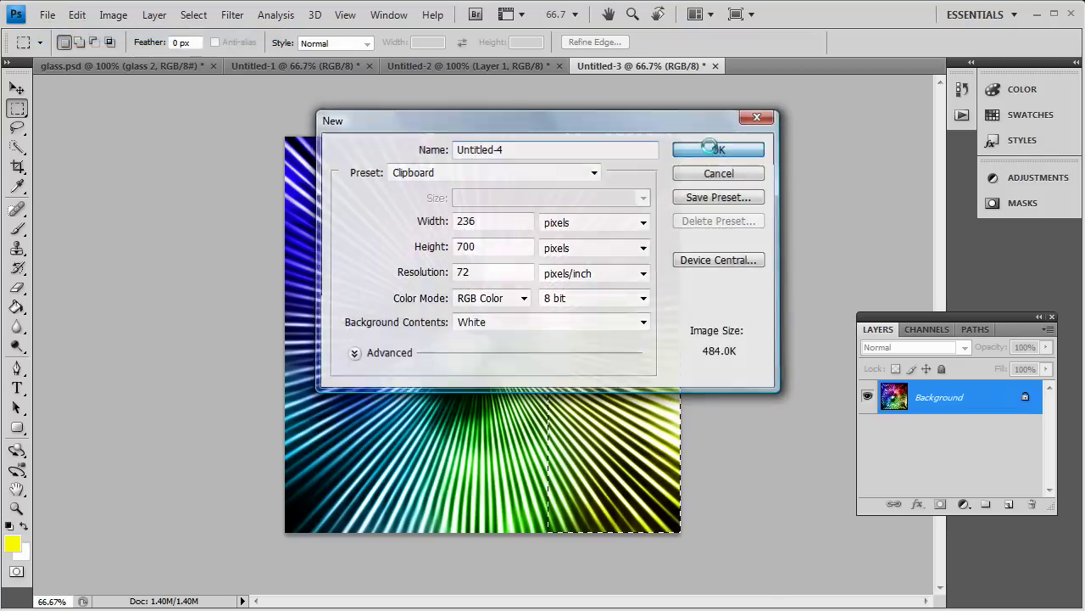
{"action": "left_click", "coordinate": [704, 144]}
{"action": "key", "text": "ctrl+v"}
Rotate the canvas 90° clockwise into a wide banner, view it at 100%, then return to Untitled-3
{"action": "left_click", "coordinate": [113, 15]}
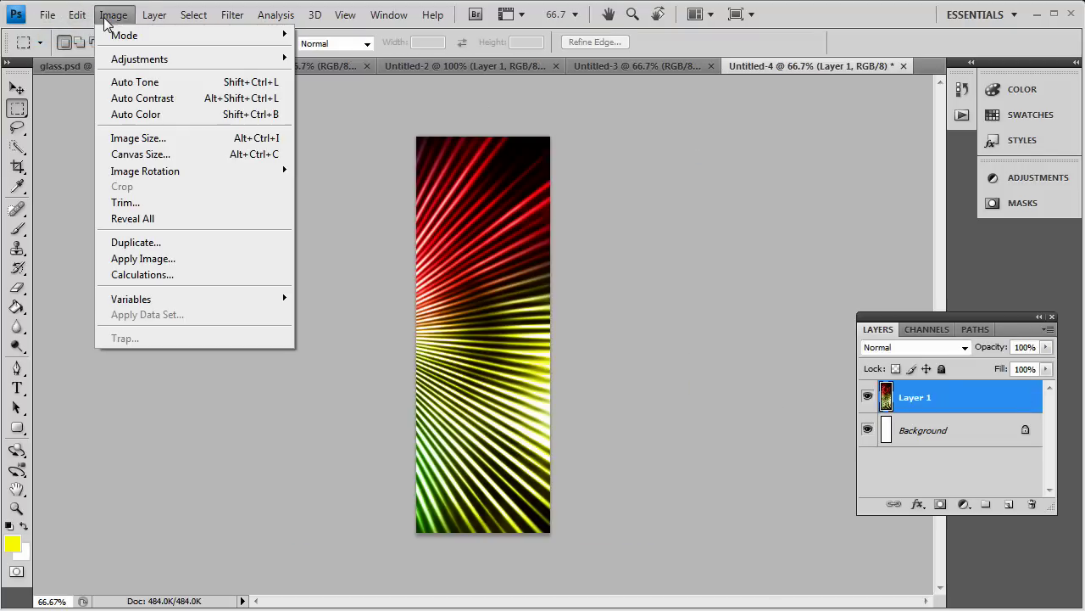
{"action": "mouse_move", "coordinate": [232, 168]}
{"action": "left_click", "coordinate": [367, 185]}
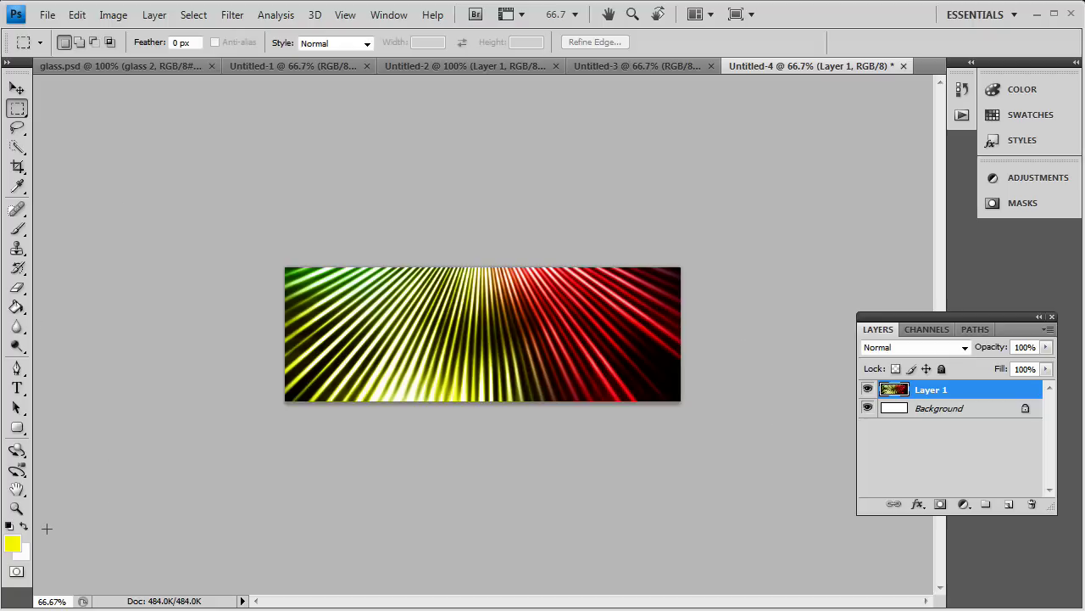
{"action": "left_click", "coordinate": [16, 508]}
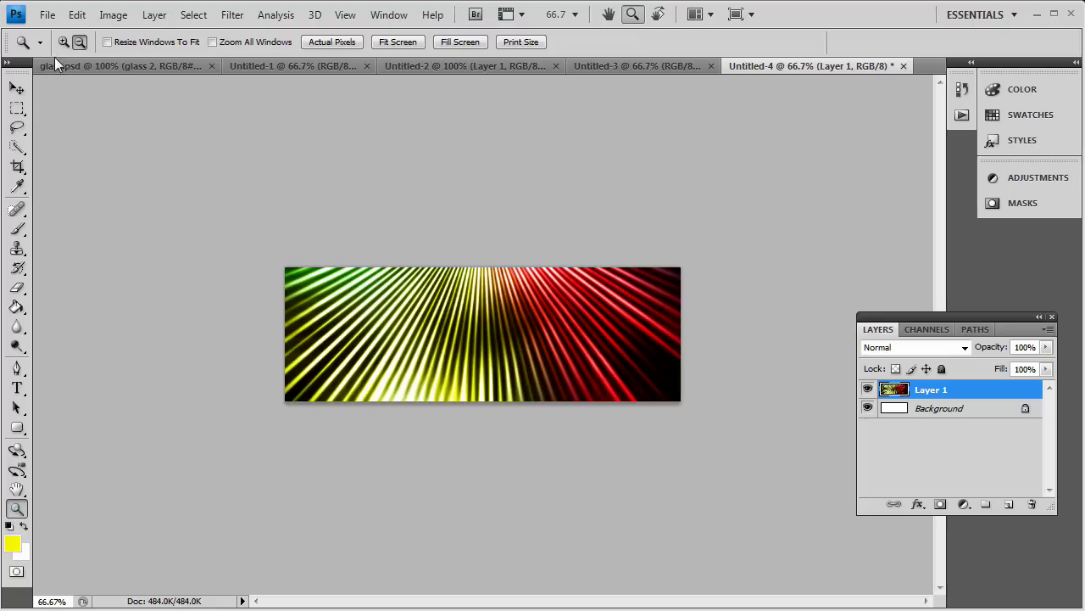
{"action": "left_click", "coordinate": [545, 346]}
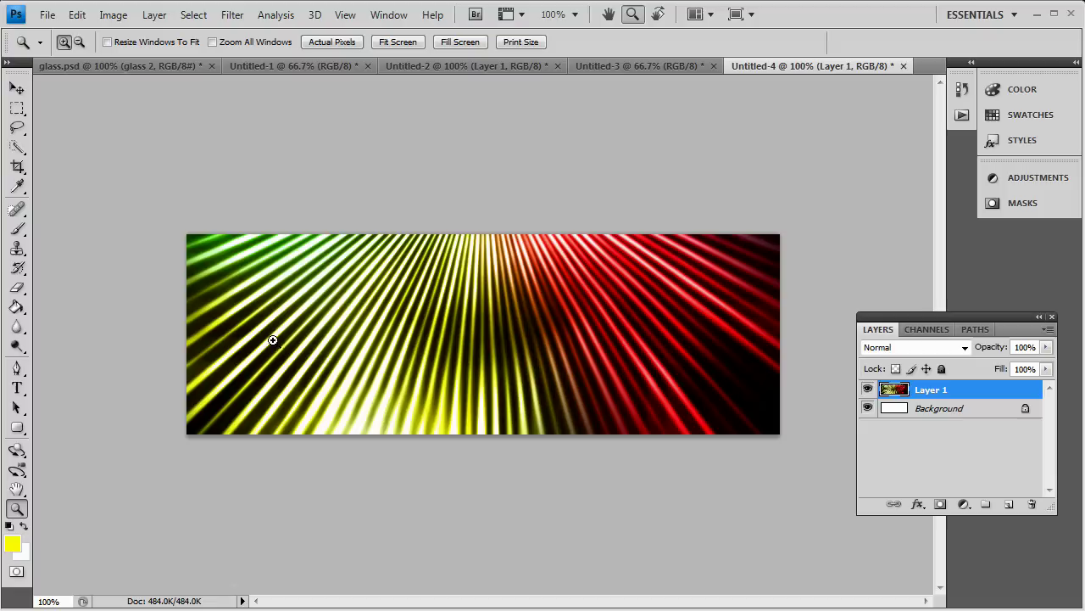
{"action": "left_click", "coordinate": [663, 73]}
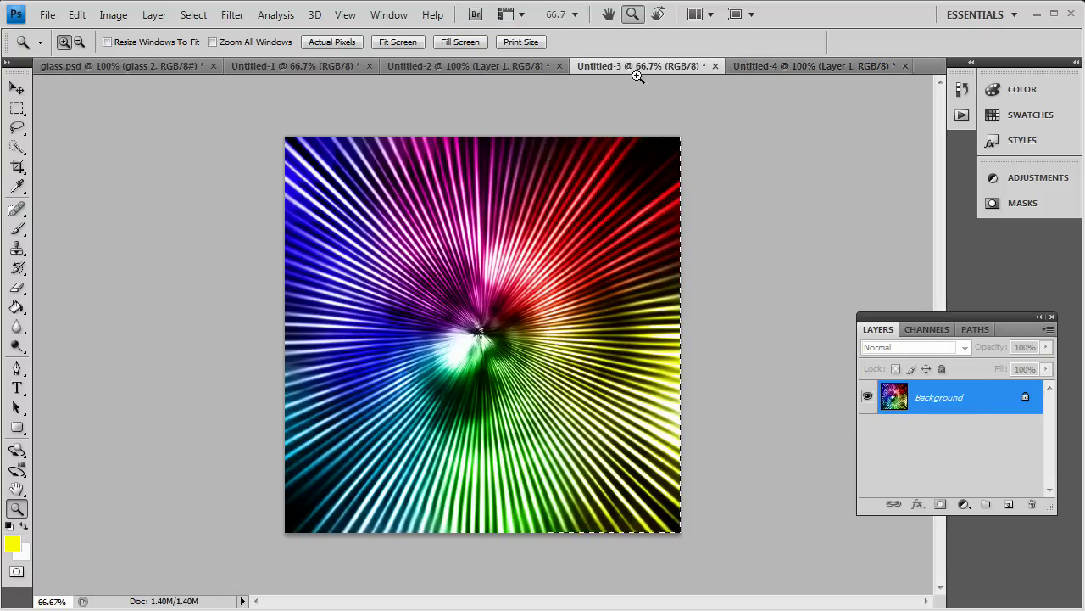
{"action": "left_click", "coordinate": [16, 109]}
{"action": "key", "text": "ctrl+d"}
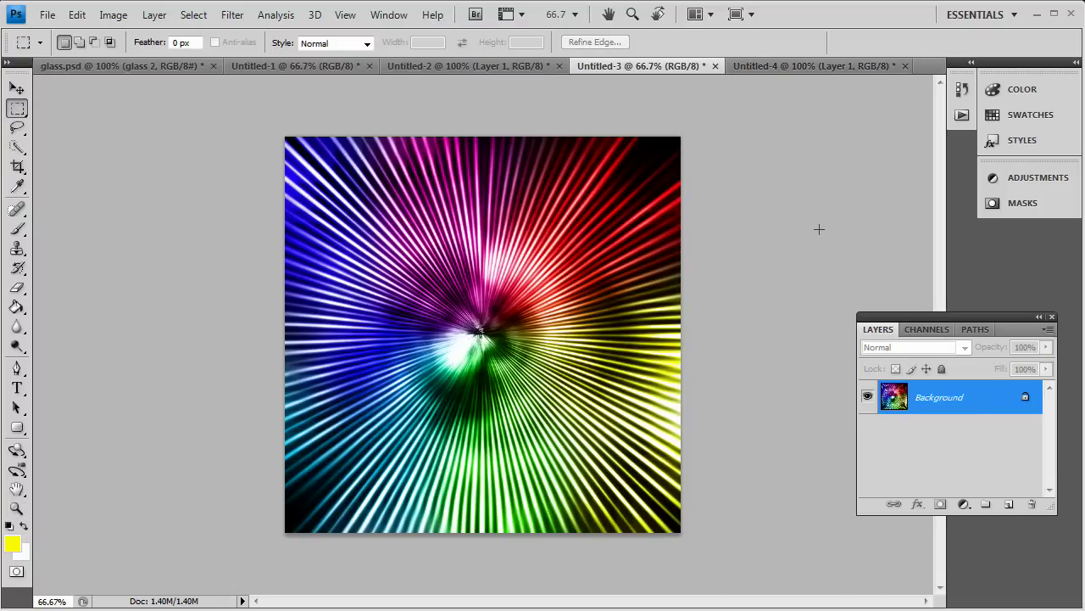
{"action": "left_click_drag", "start_coordinate": [549, 88], "coordinate": [778, 223]}
{"action": "left_click", "coordinate": [778, 223]}
Switch to glass.psd and expand its soft shines layer group
{"action": "left_click", "coordinate": [90, 65]}
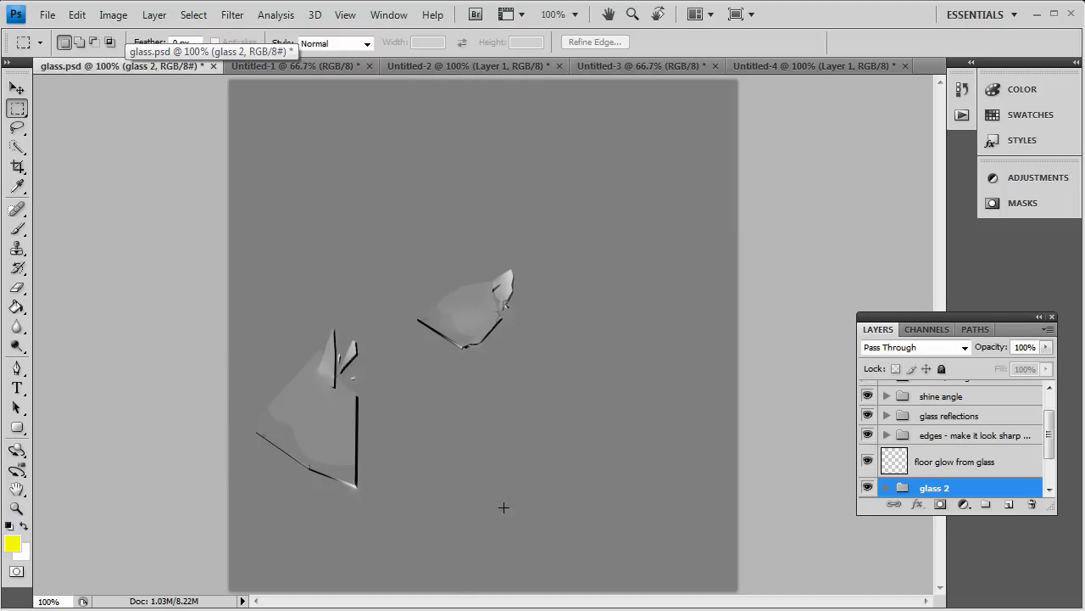
{"action": "left_click_drag", "start_coordinate": [1048, 438], "coordinate": [894, 395]}
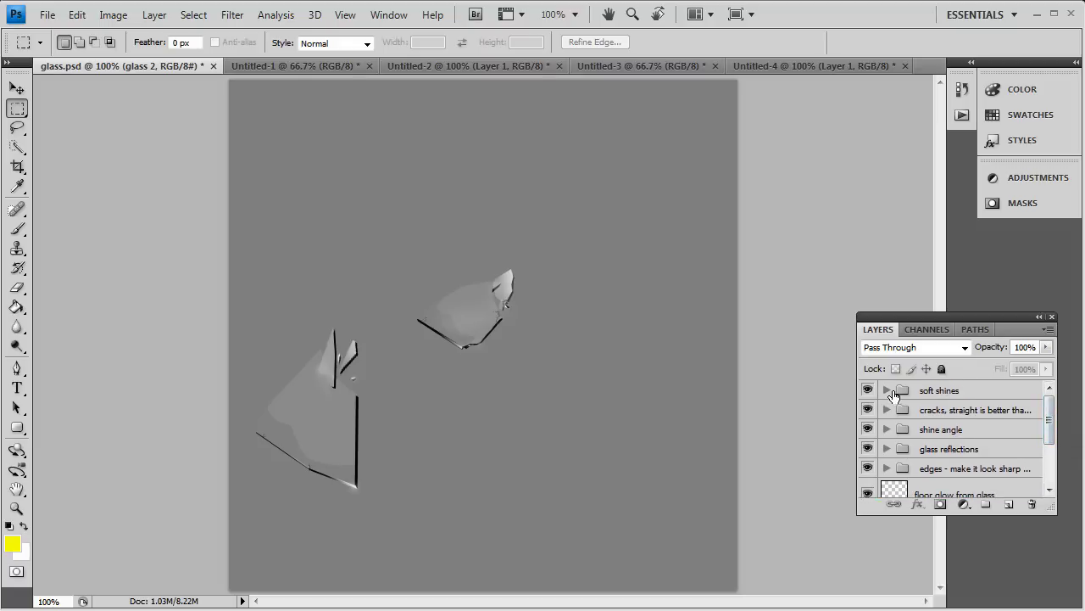
{"action": "left_click", "coordinate": [886, 391]}
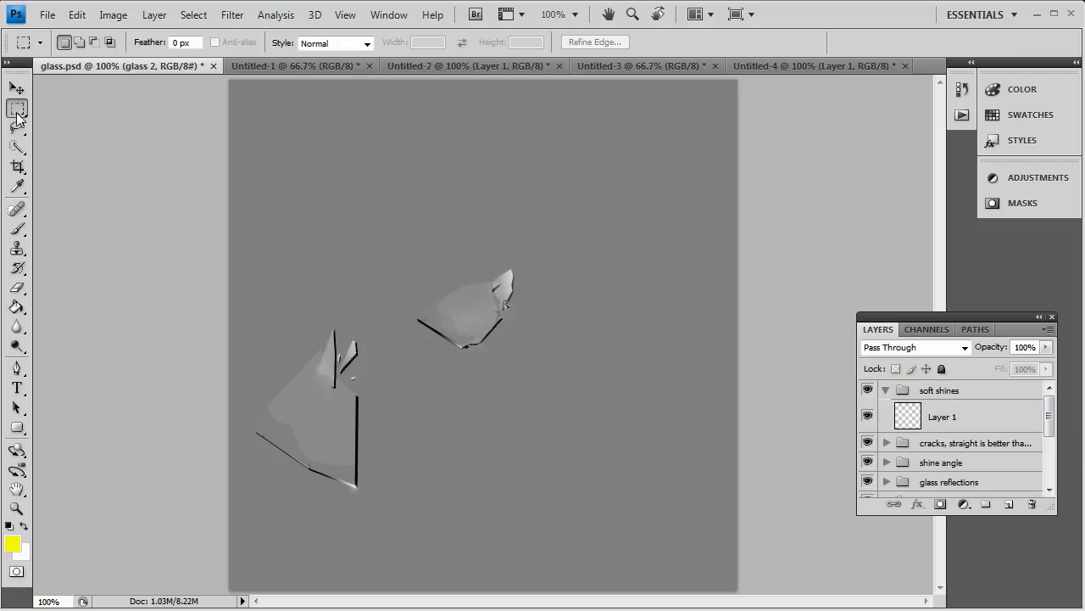
Test-move the light shape and crack line, undo both, then return to the Untitled-4 banner
{"action": "key", "text": "v"}
{"action": "left_click_drag", "start_coordinate": [322, 418], "coordinate": [465, 490]}
{"action": "key", "text": "ctrl+z"}
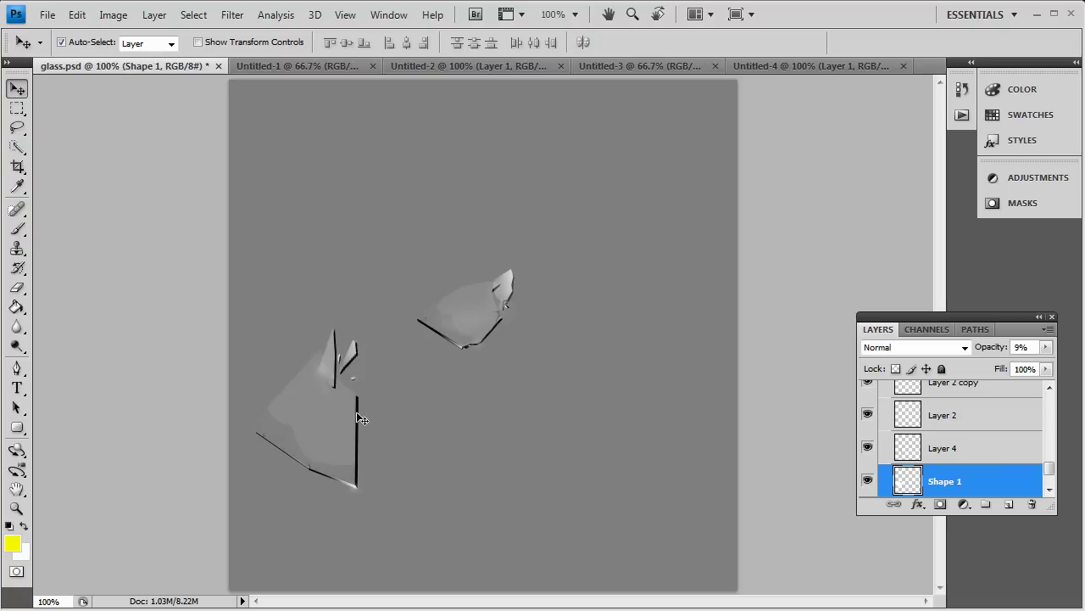
{"action": "left_click_drag", "start_coordinate": [357, 419], "coordinate": [462, 447]}
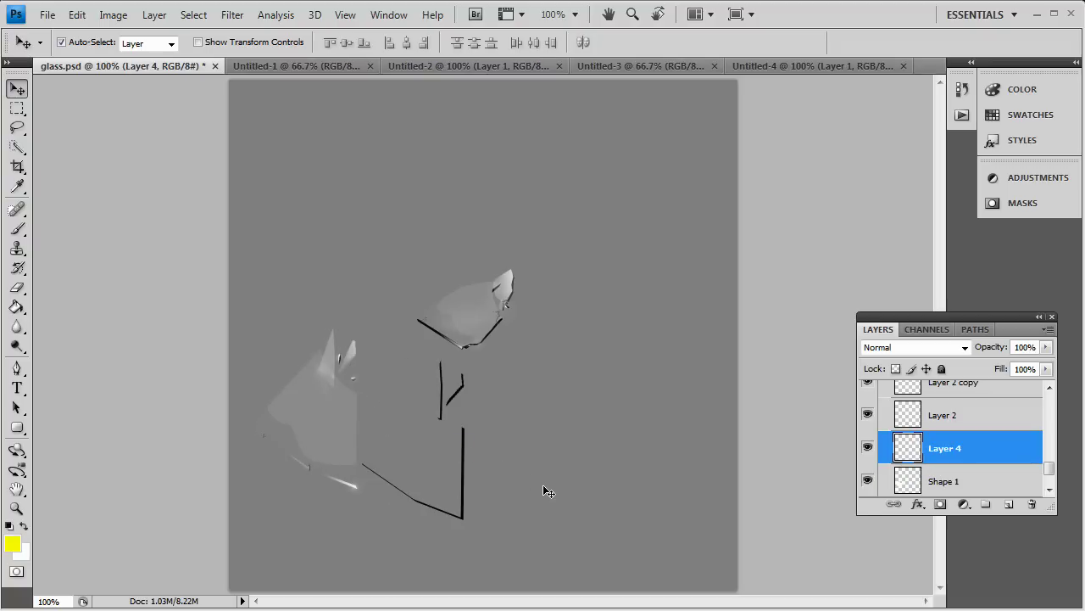
{"action": "key", "text": "ctrl+z"}
{"action": "left_click", "coordinate": [798, 65]}
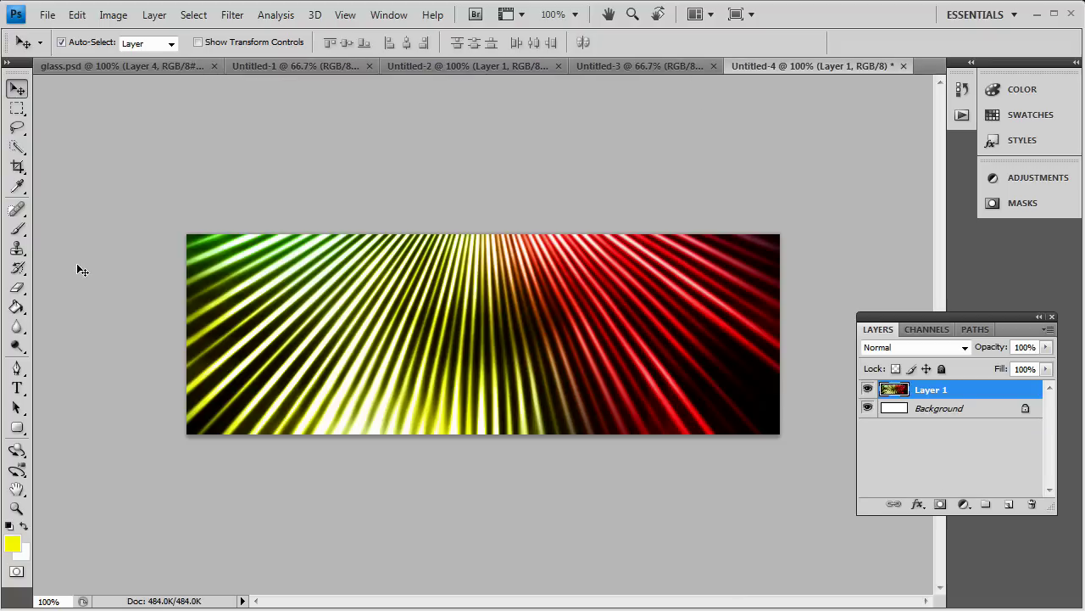